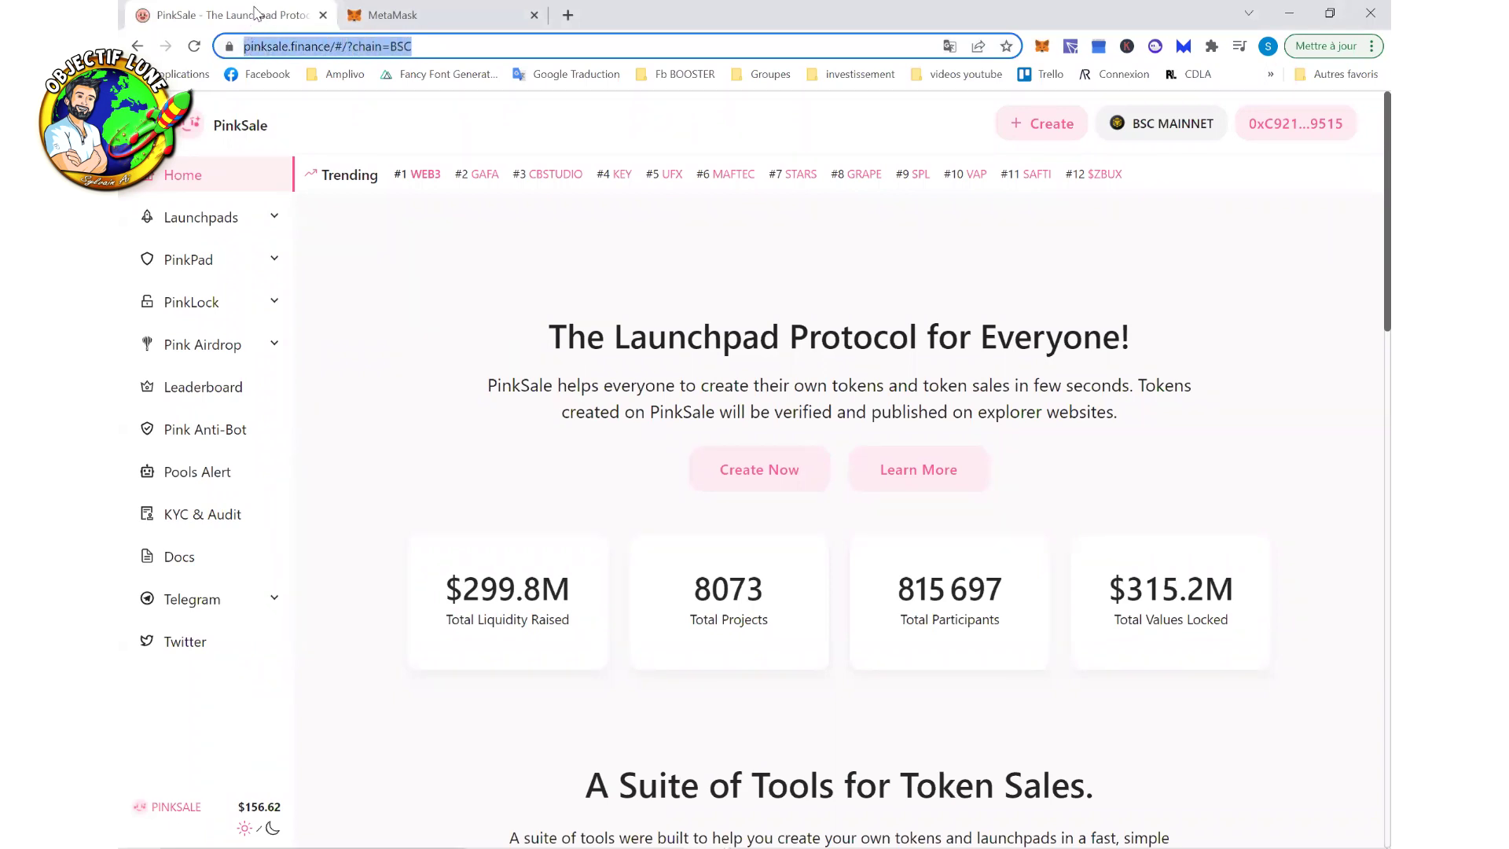
Set the PinkSale network to BNB Smart Chain Mainnet
{"action": "left_click", "coordinate": [393, 261]}
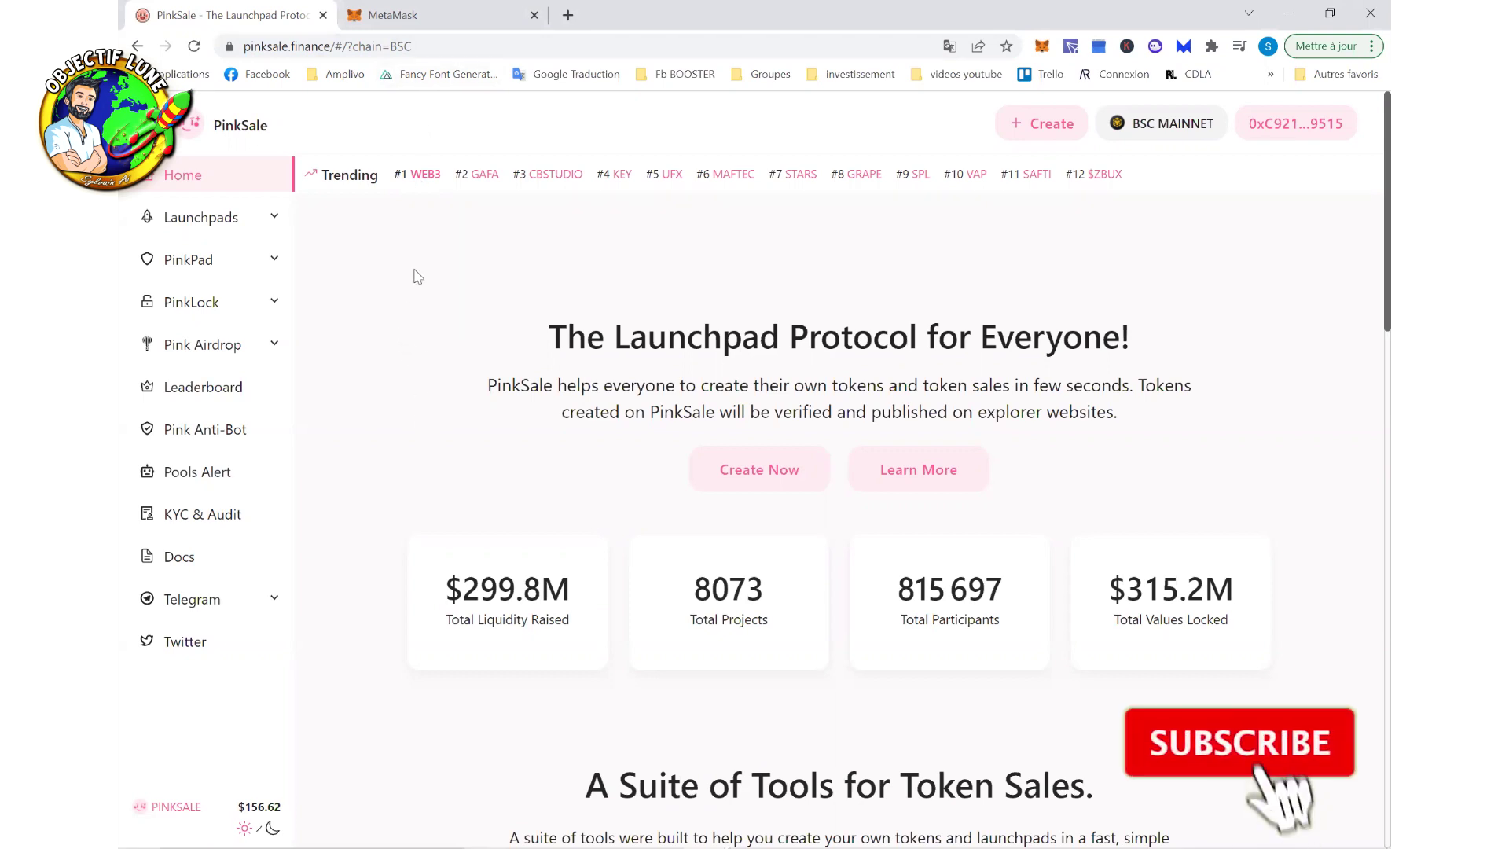
{"action": "left_click", "coordinate": [1149, 126]}
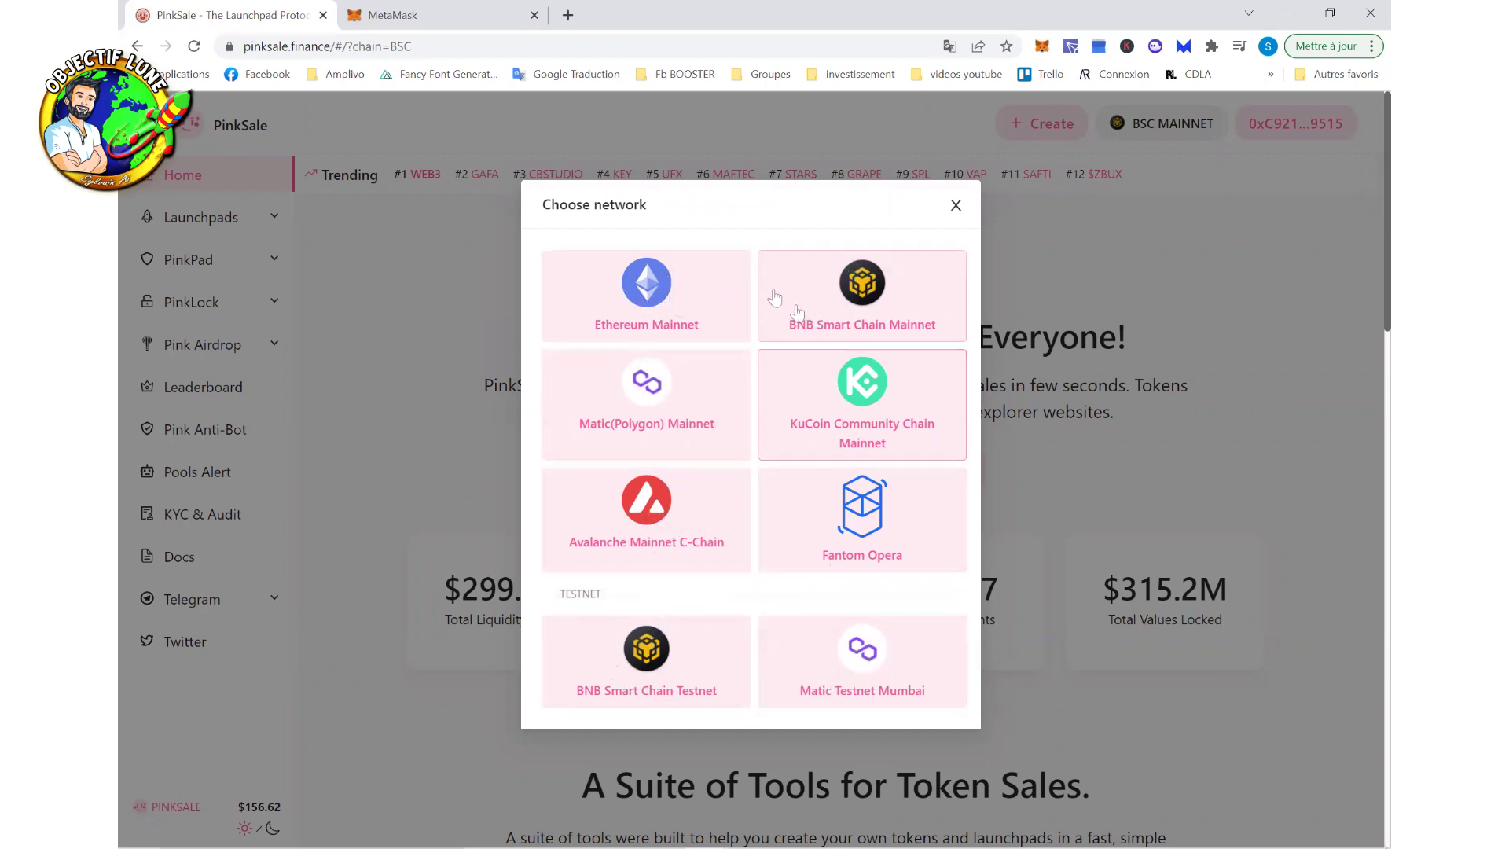
{"action": "left_click", "coordinate": [865, 298]}
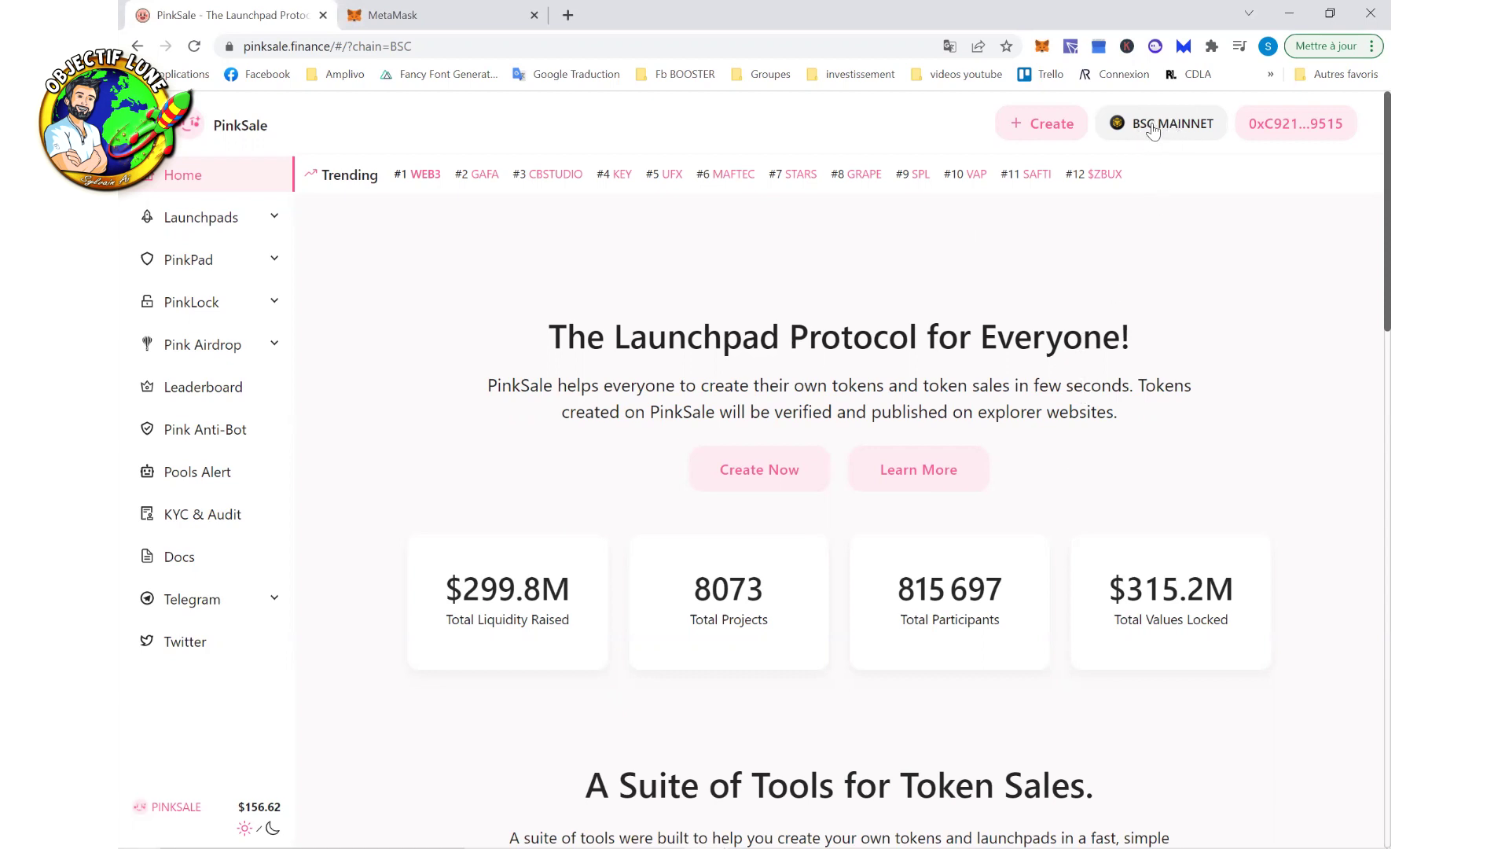
Switch to MetaMask and select Binance Smart Chain as the wallet's network
{"action": "left_click", "coordinate": [395, 24]}
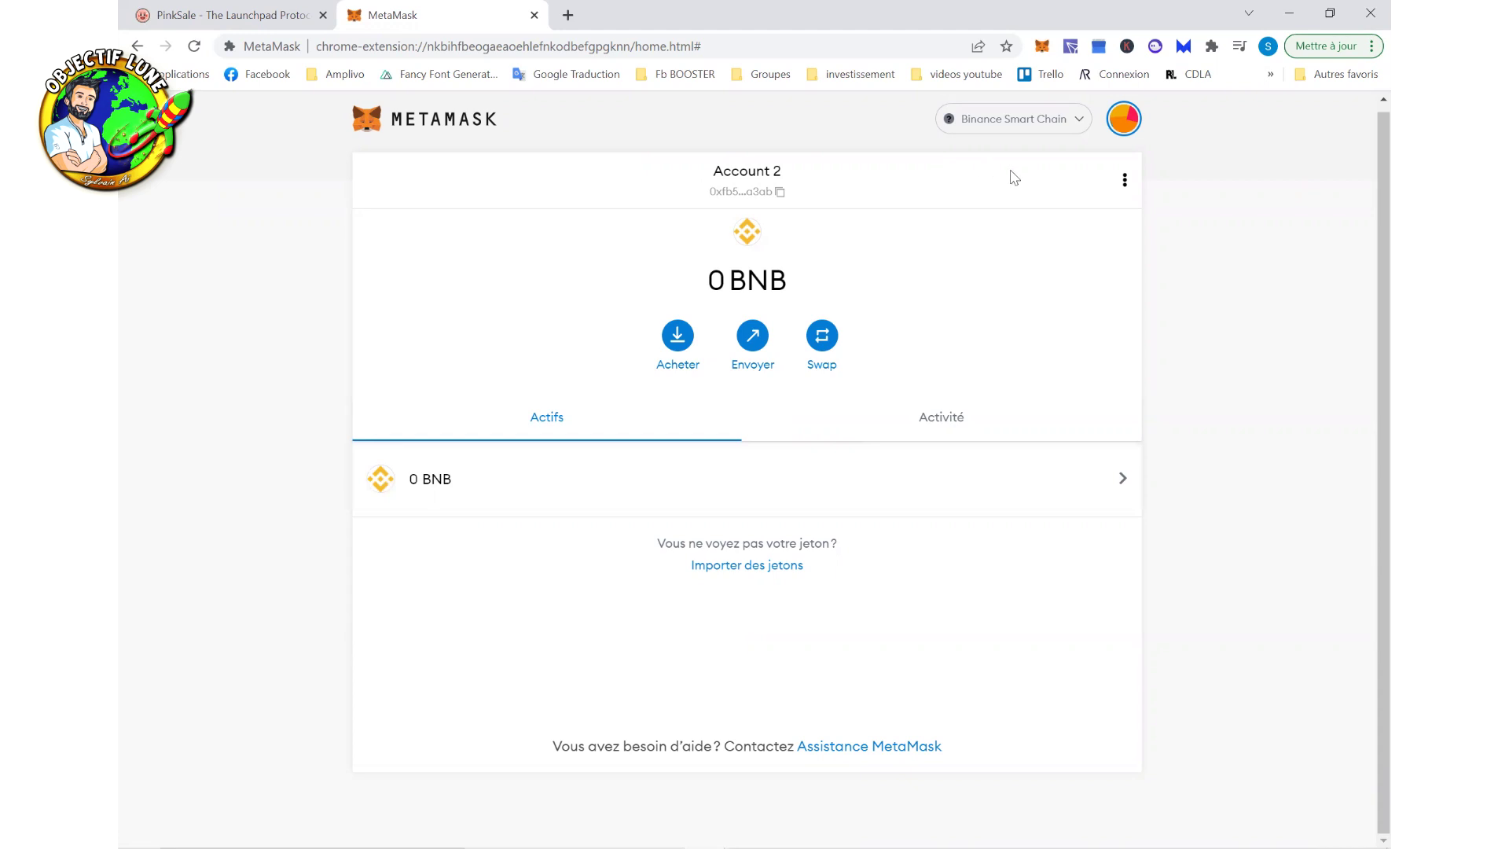
{"action": "left_click", "coordinate": [1001, 128]}
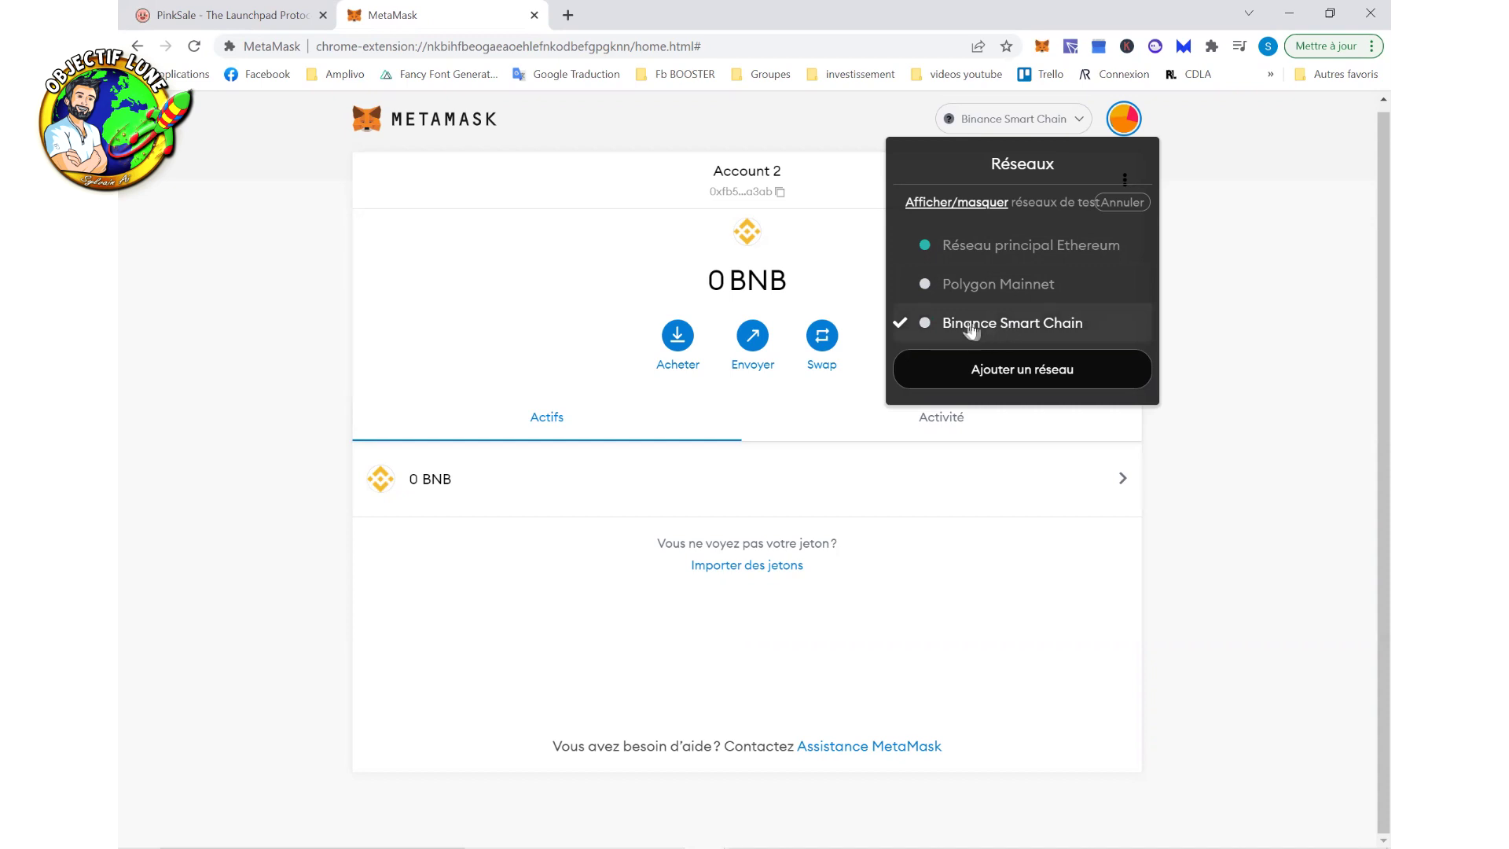
{"action": "left_click", "coordinate": [1020, 329]}
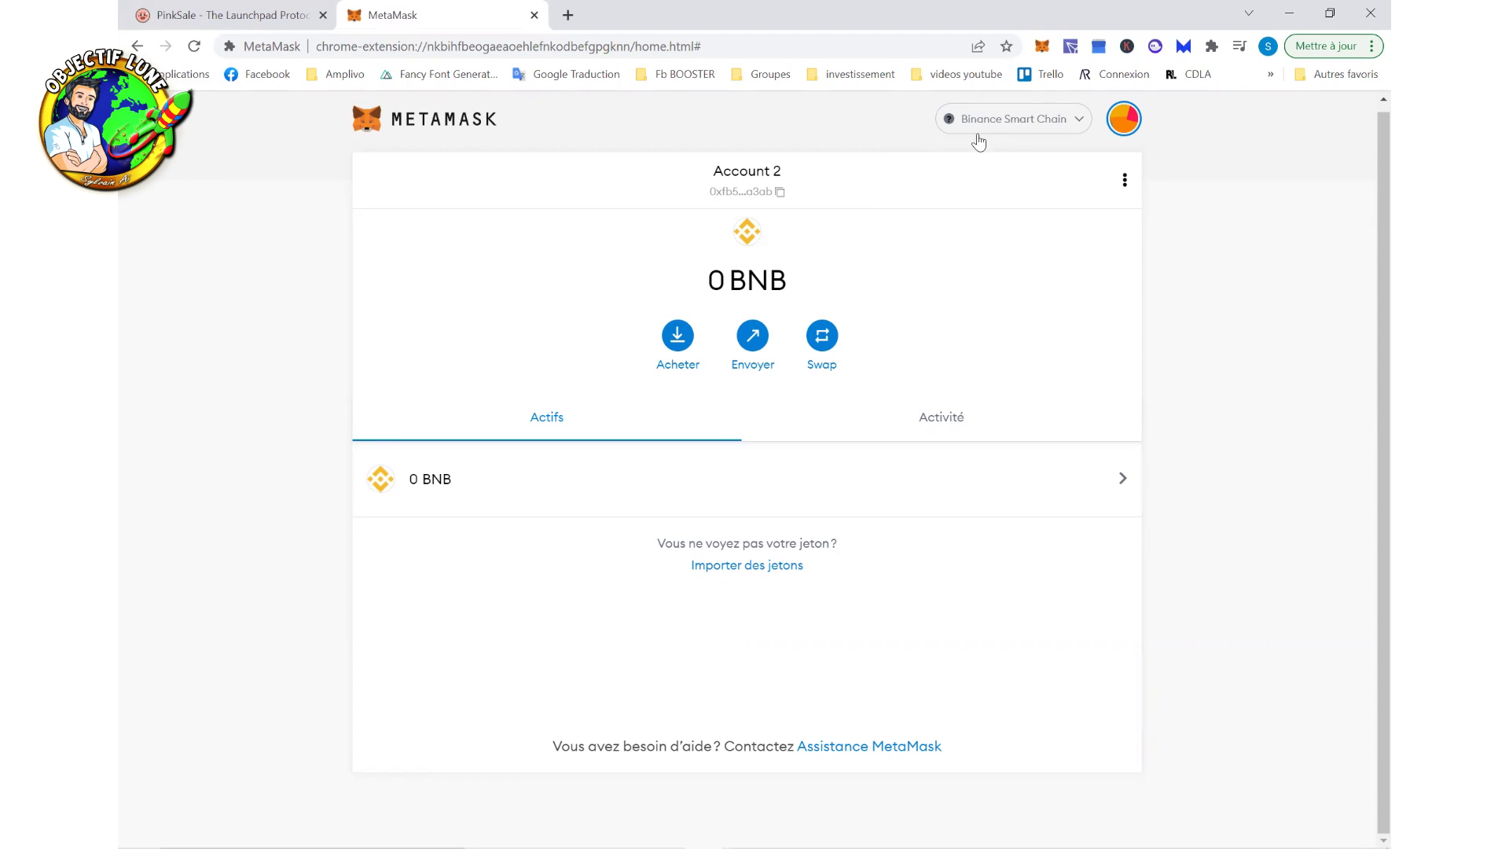
Open the network settings of MetaMask to display the Binance Smart Chain configuration
{"action": "left_click", "coordinate": [1125, 126]}
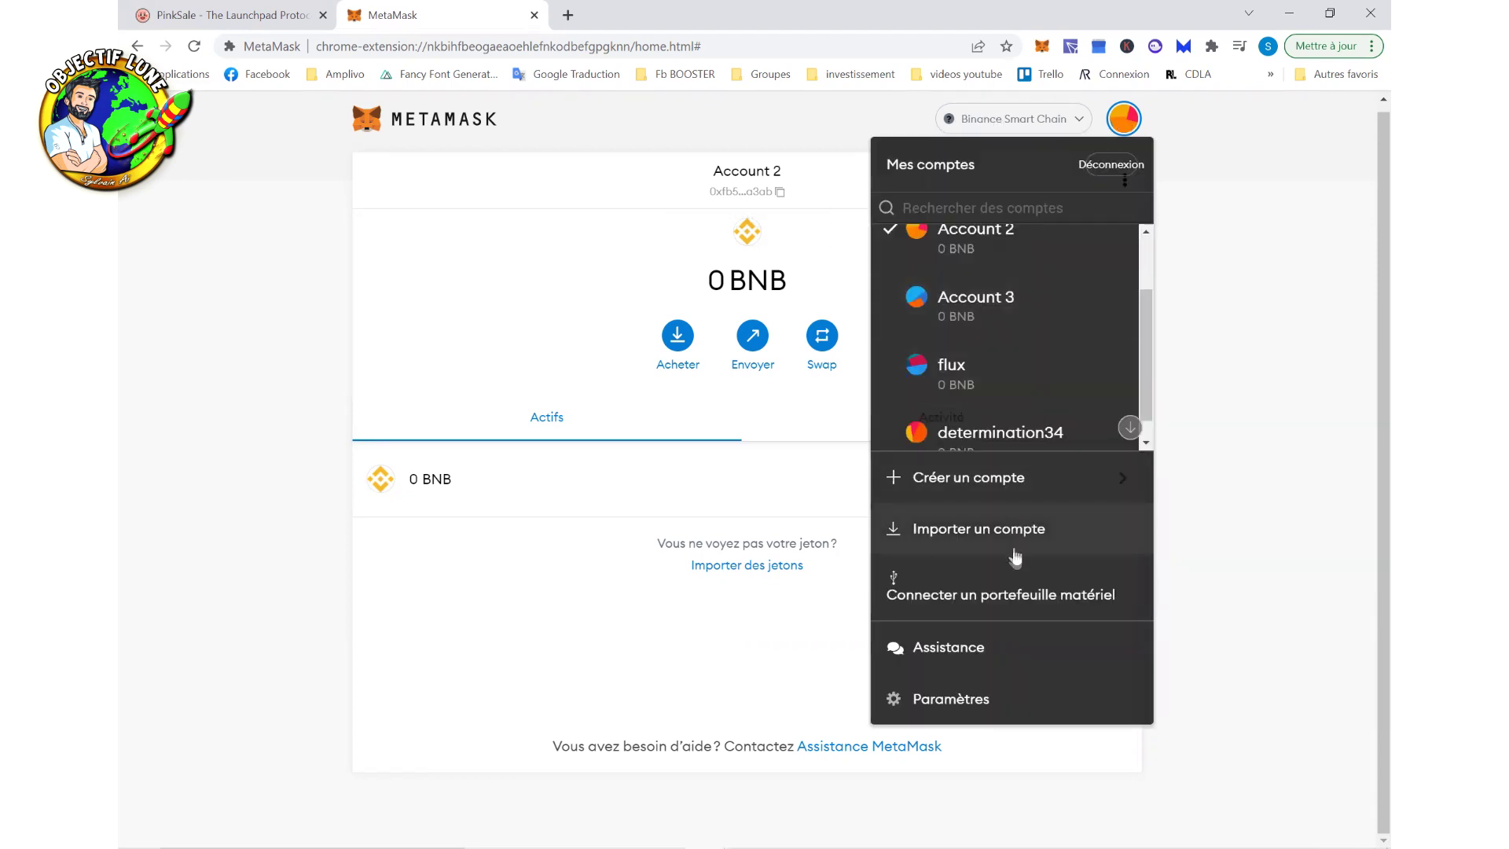
{"action": "left_click", "coordinate": [930, 705]}
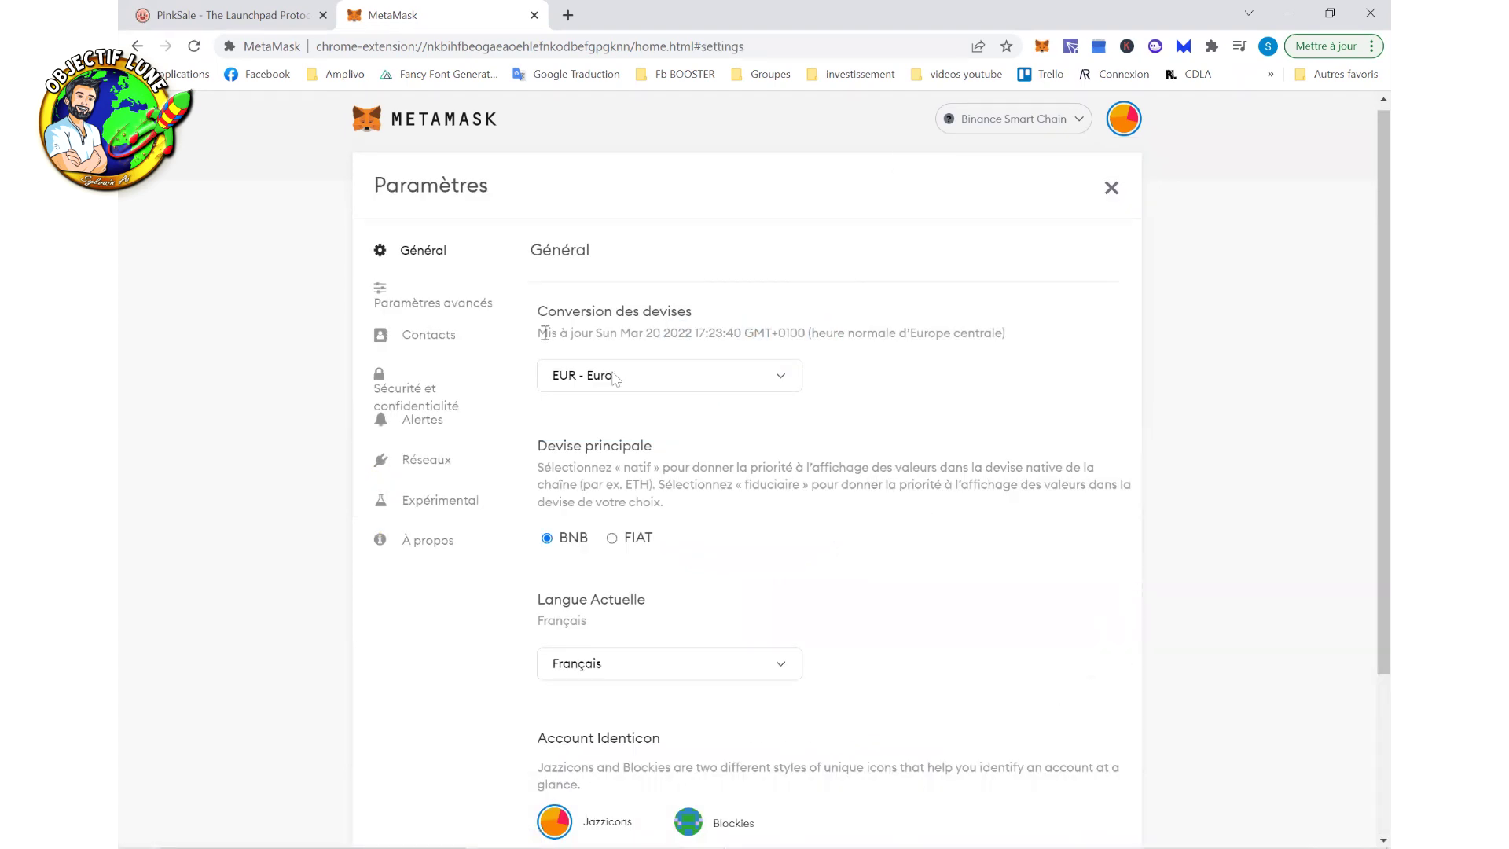
{"action": "scroll", "coordinate": [480, 326], "scroll_direction": "down", "scroll_amount": 1}
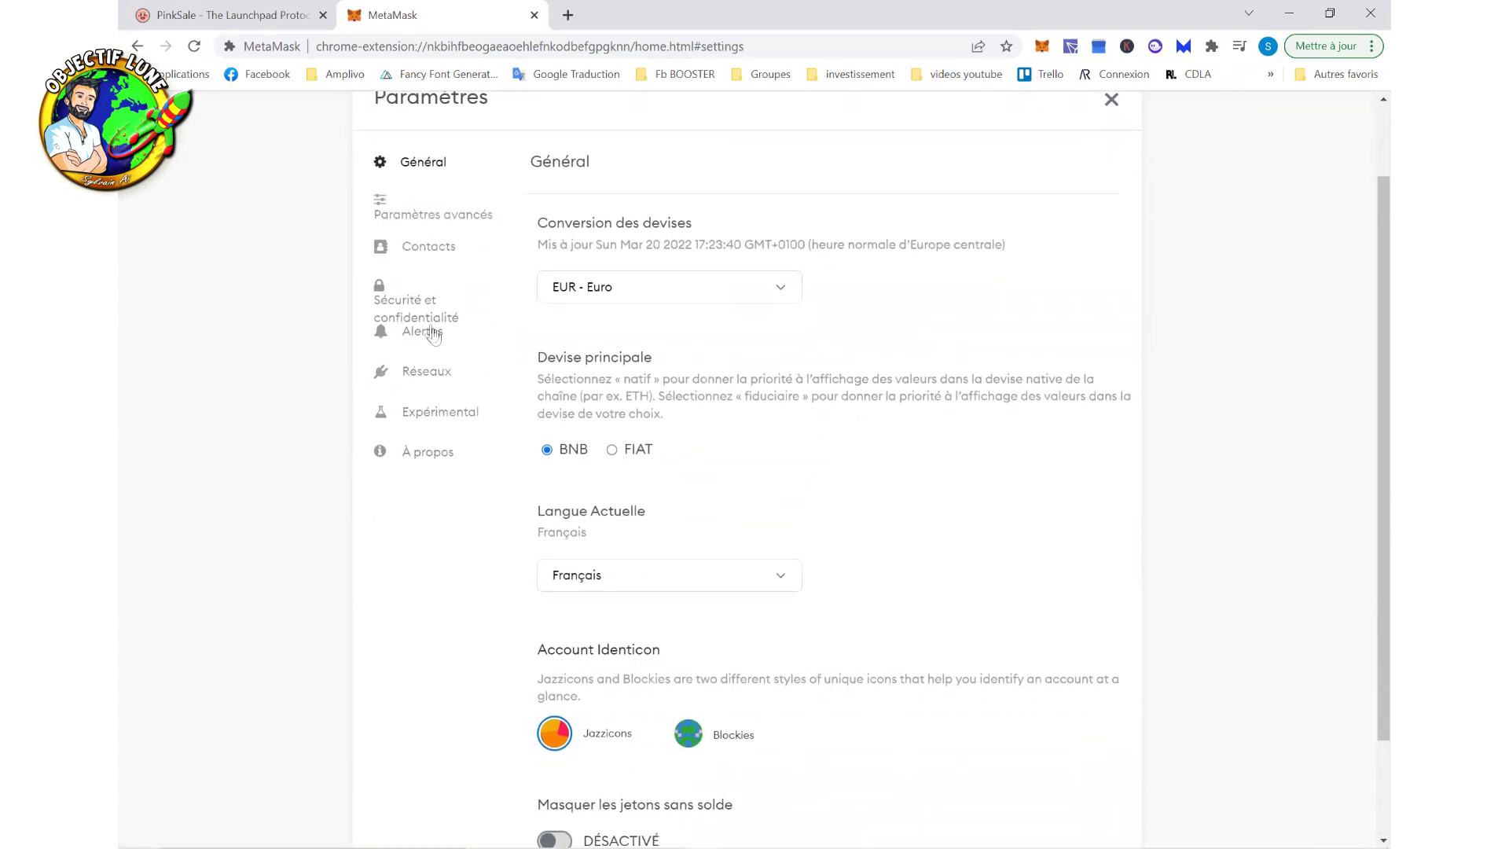
{"action": "left_click", "coordinate": [418, 377]}
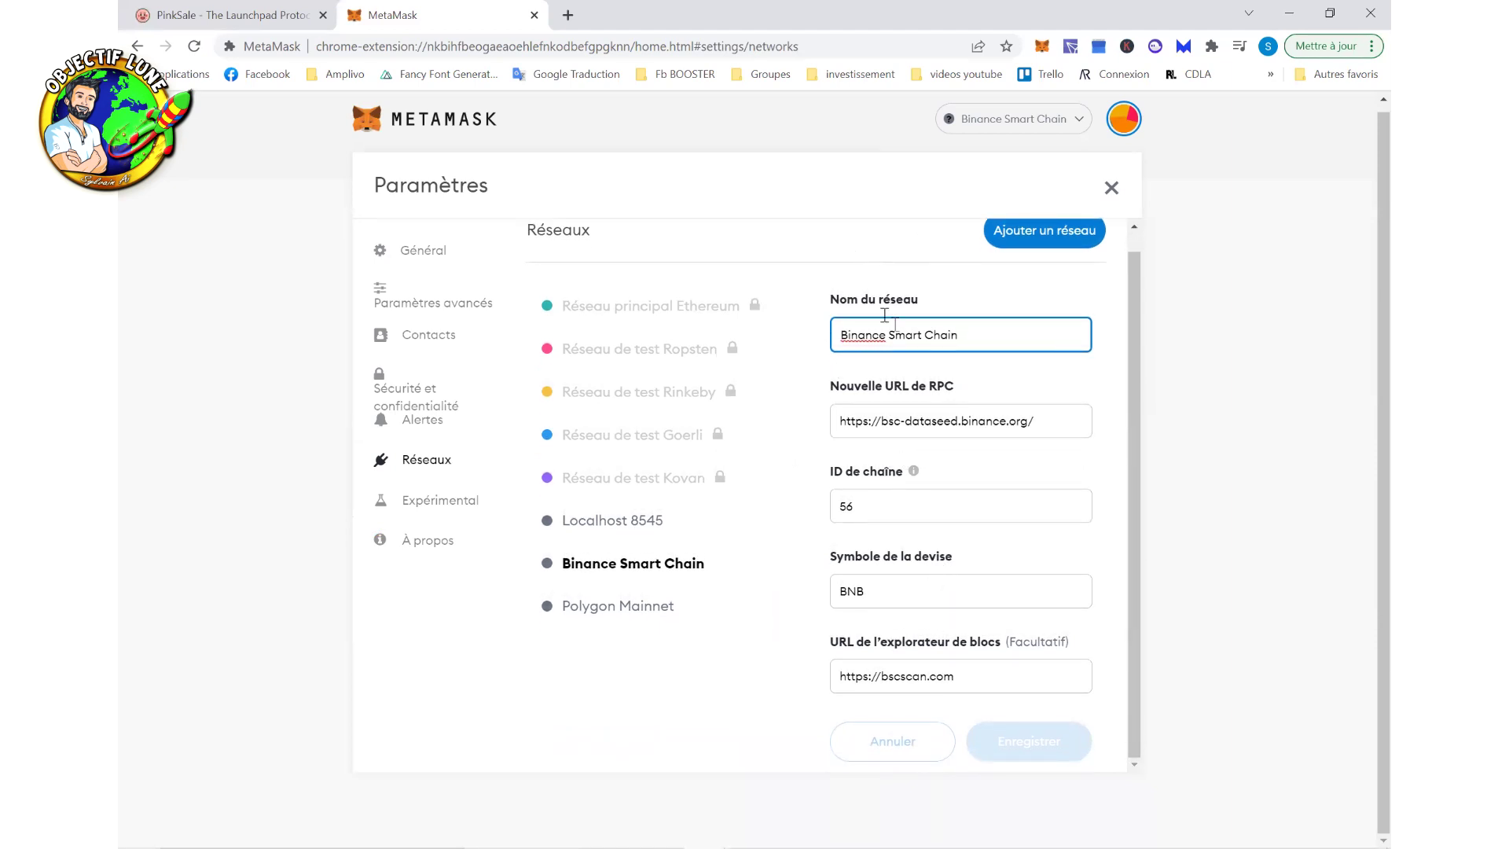
Check the Binance Smart Chain network's name, RPC URL, chain ID, currency symbol and block explorer URL, and close the settings
{"action": "left_click_drag", "start_coordinate": [965, 341], "coordinate": [827, 342]}
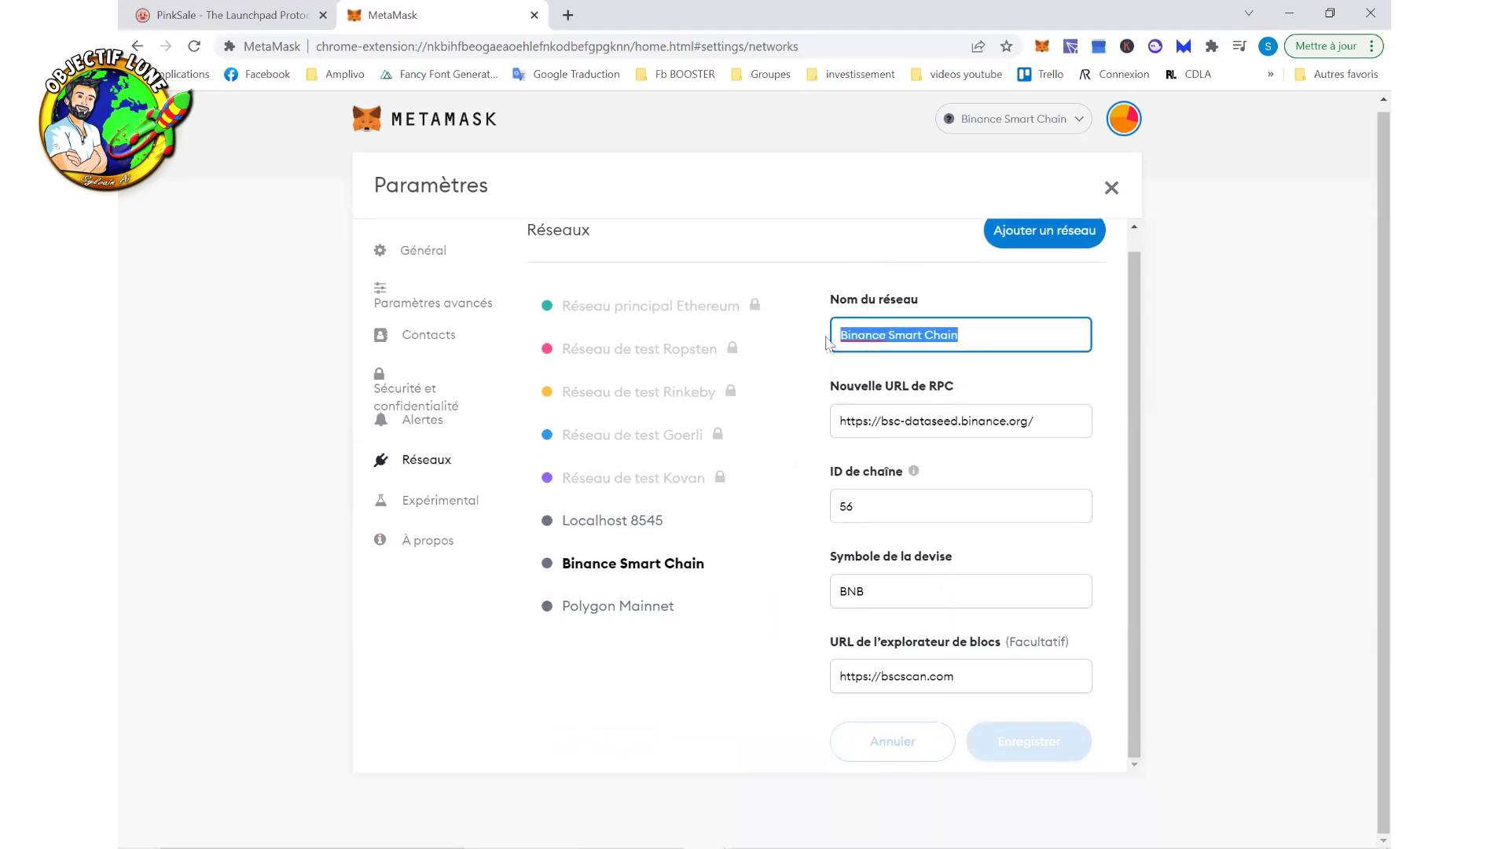
{"action": "left_click", "coordinate": [919, 416]}
{"action": "left_click_drag", "start_coordinate": [1047, 422], "coordinate": [851, 420]}
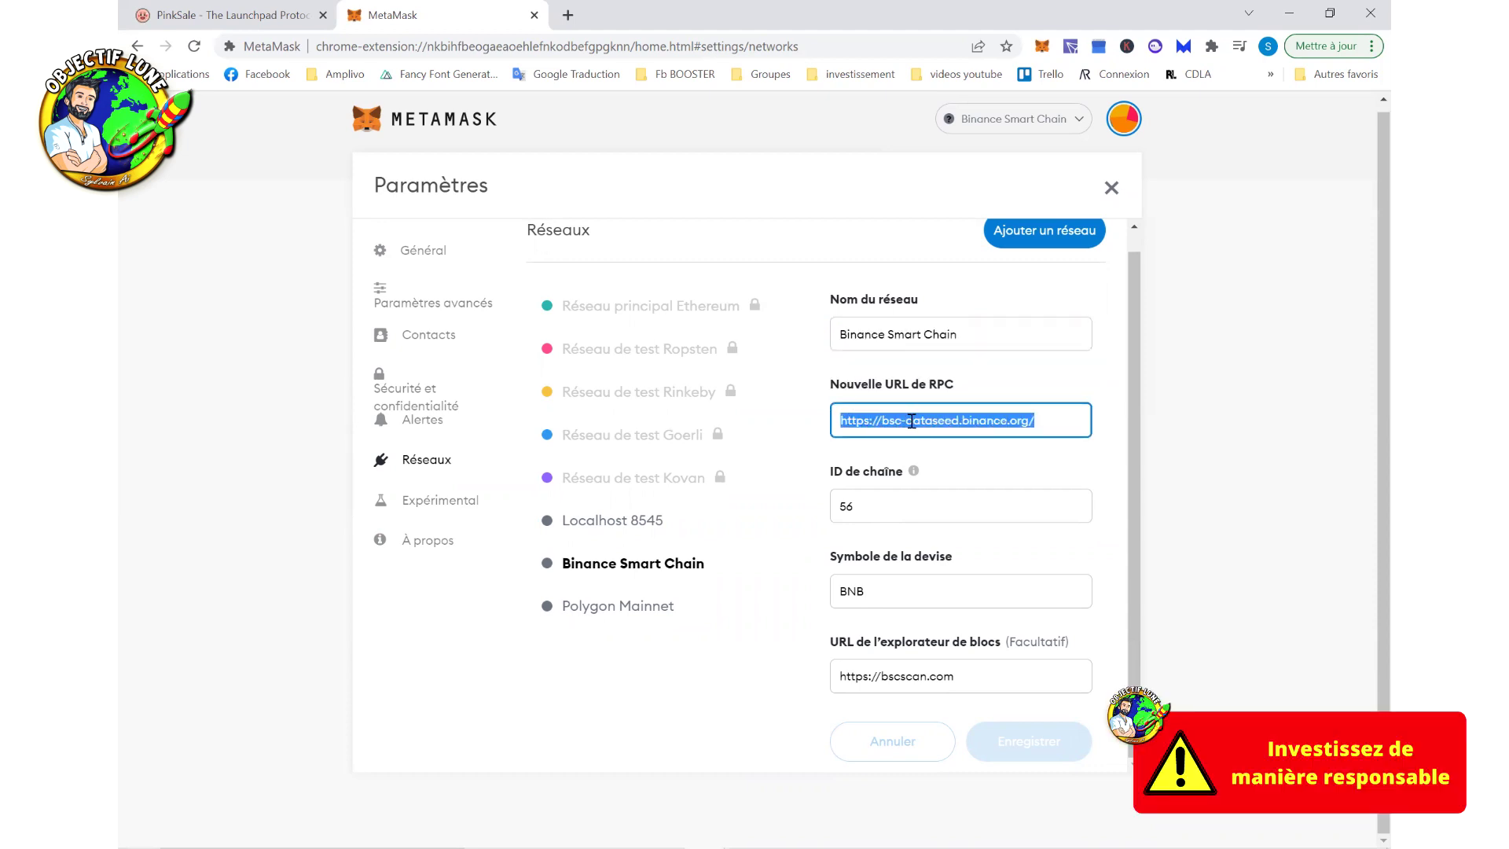
{"action": "left_click", "coordinate": [900, 505]}
{"action": "left_click_drag", "start_coordinate": [895, 505], "coordinate": [819, 511]}
{"action": "key", "text": "Tab"}
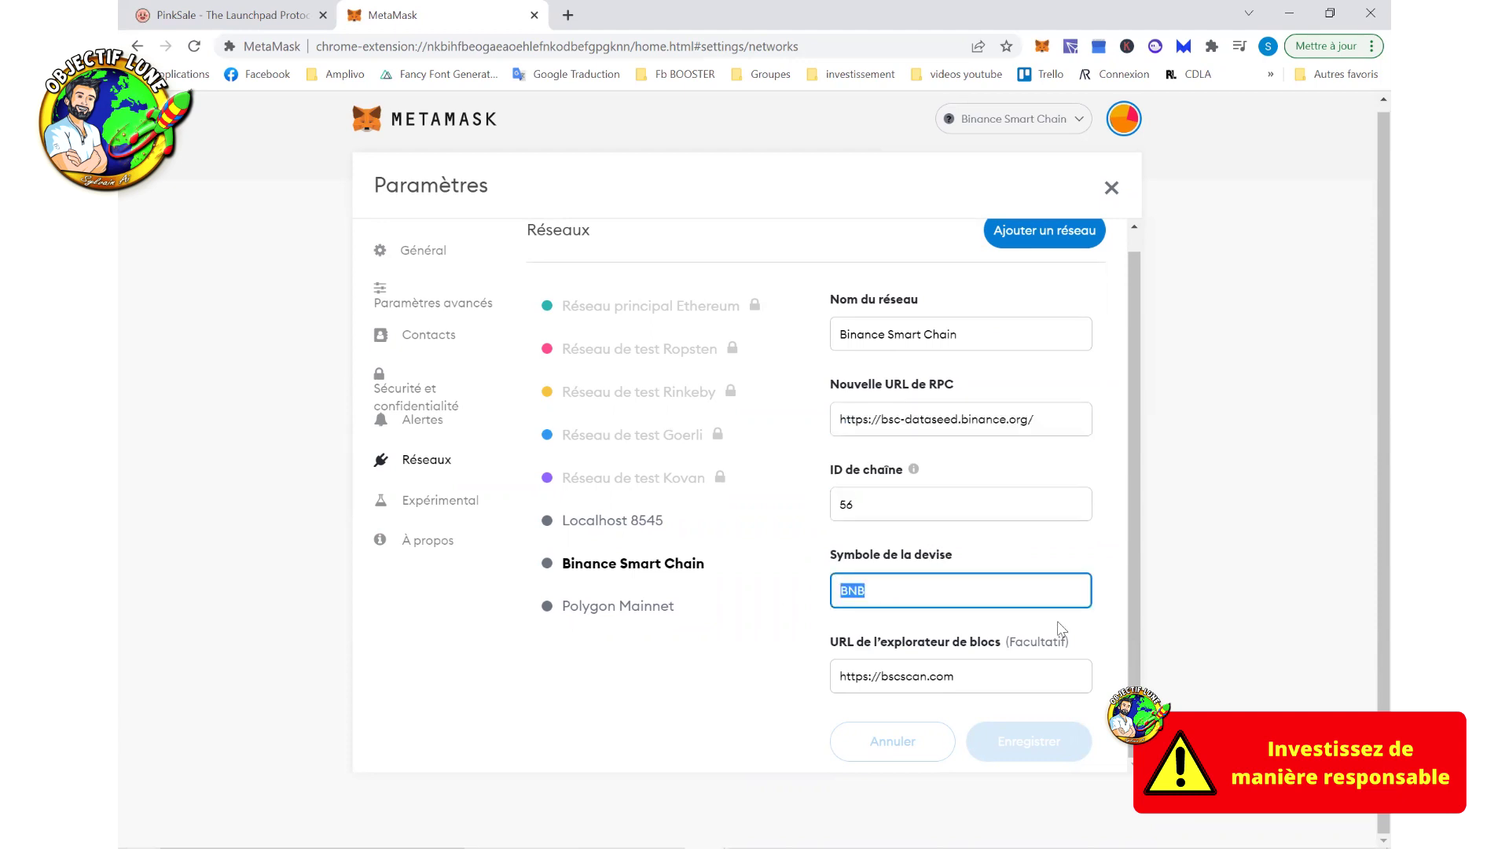
{"action": "left_click_drag", "start_coordinate": [1006, 674], "coordinate": [732, 678]}
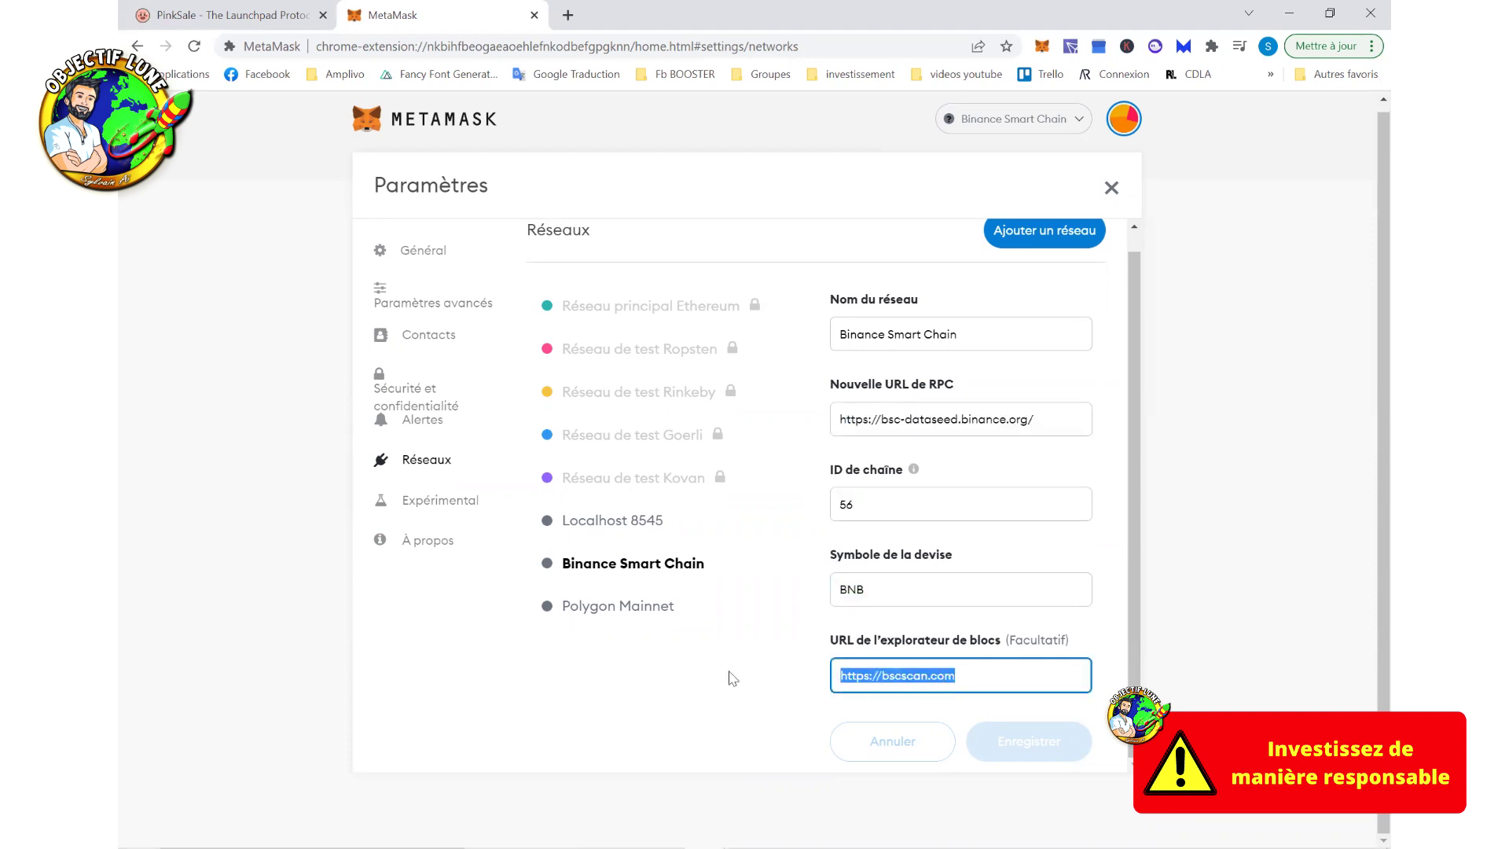
{"action": "left_click", "coordinate": [1012, 674]}
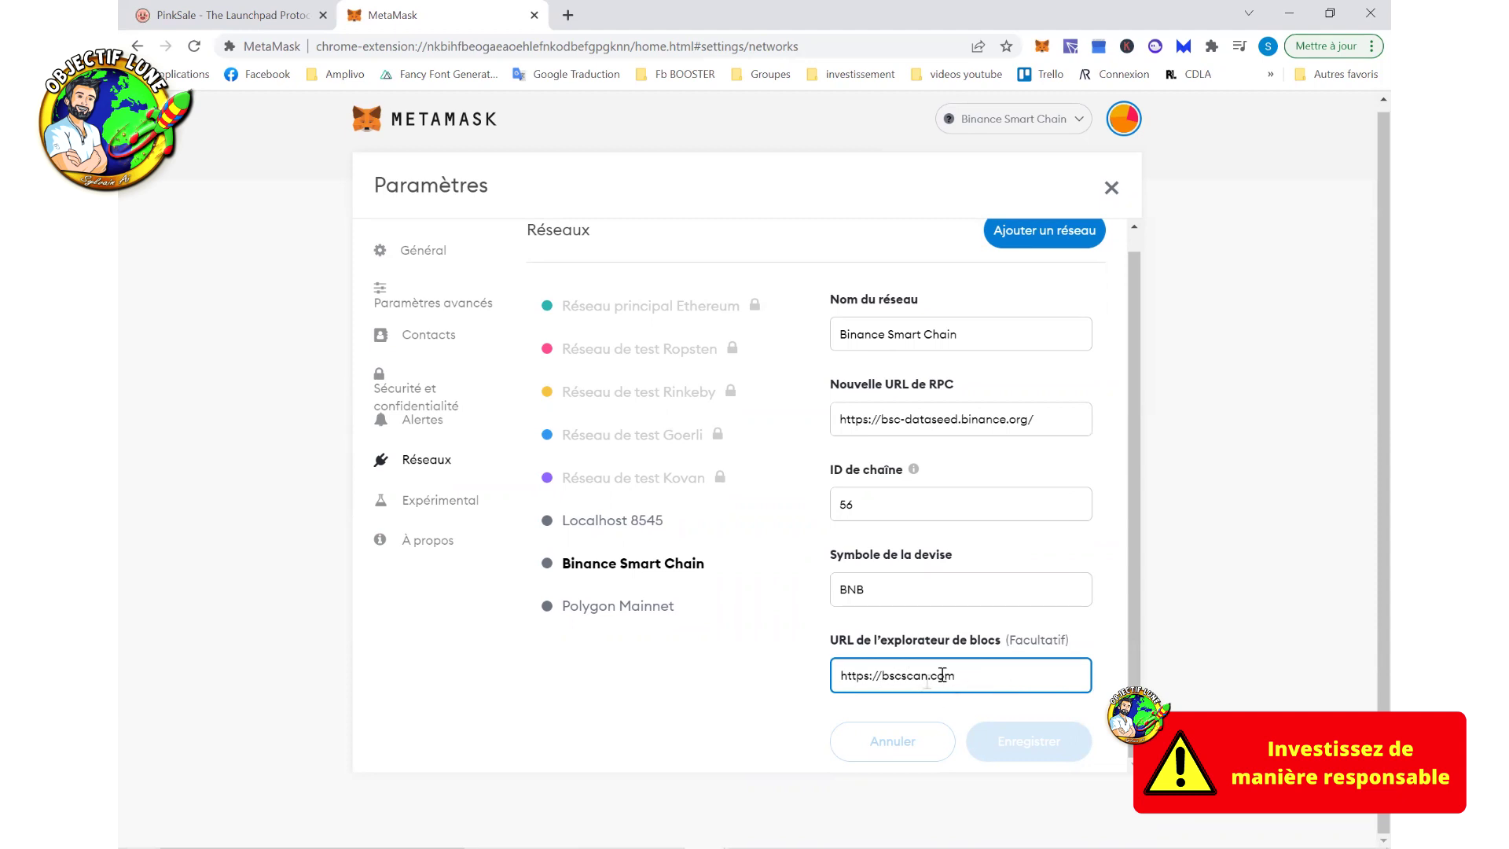
{"action": "left_click_drag", "start_coordinate": [1098, 629], "coordinate": [831, 652]}
{"action": "left_click", "coordinate": [972, 668]}
{"action": "left_click", "coordinate": [1111, 186]}
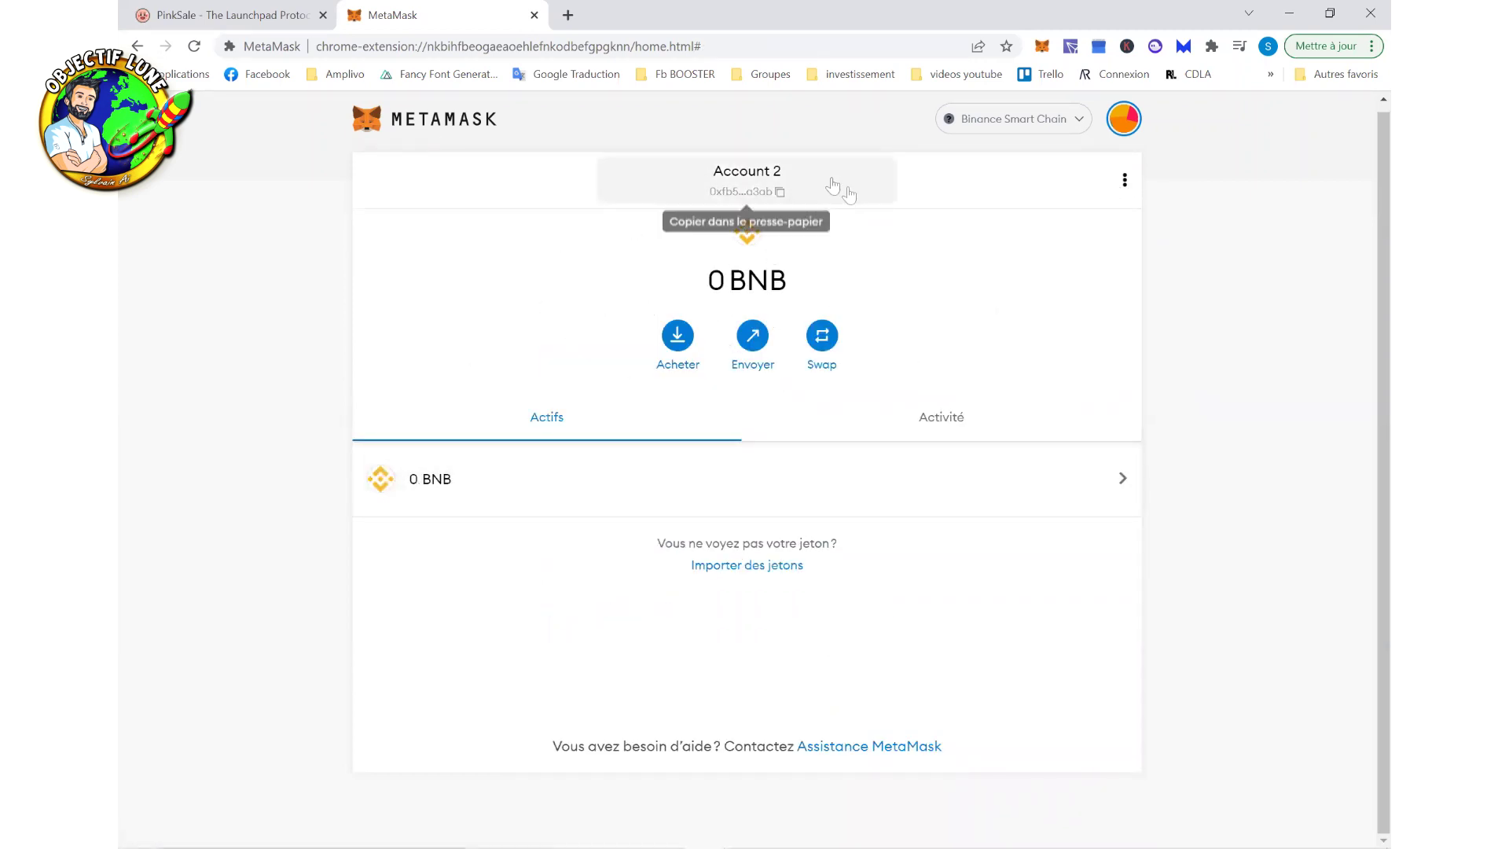
Return to PinkSale and look over the home page's token sale tools and protocol ecosystem sections
{"action": "left_click", "coordinate": [166, 20]}
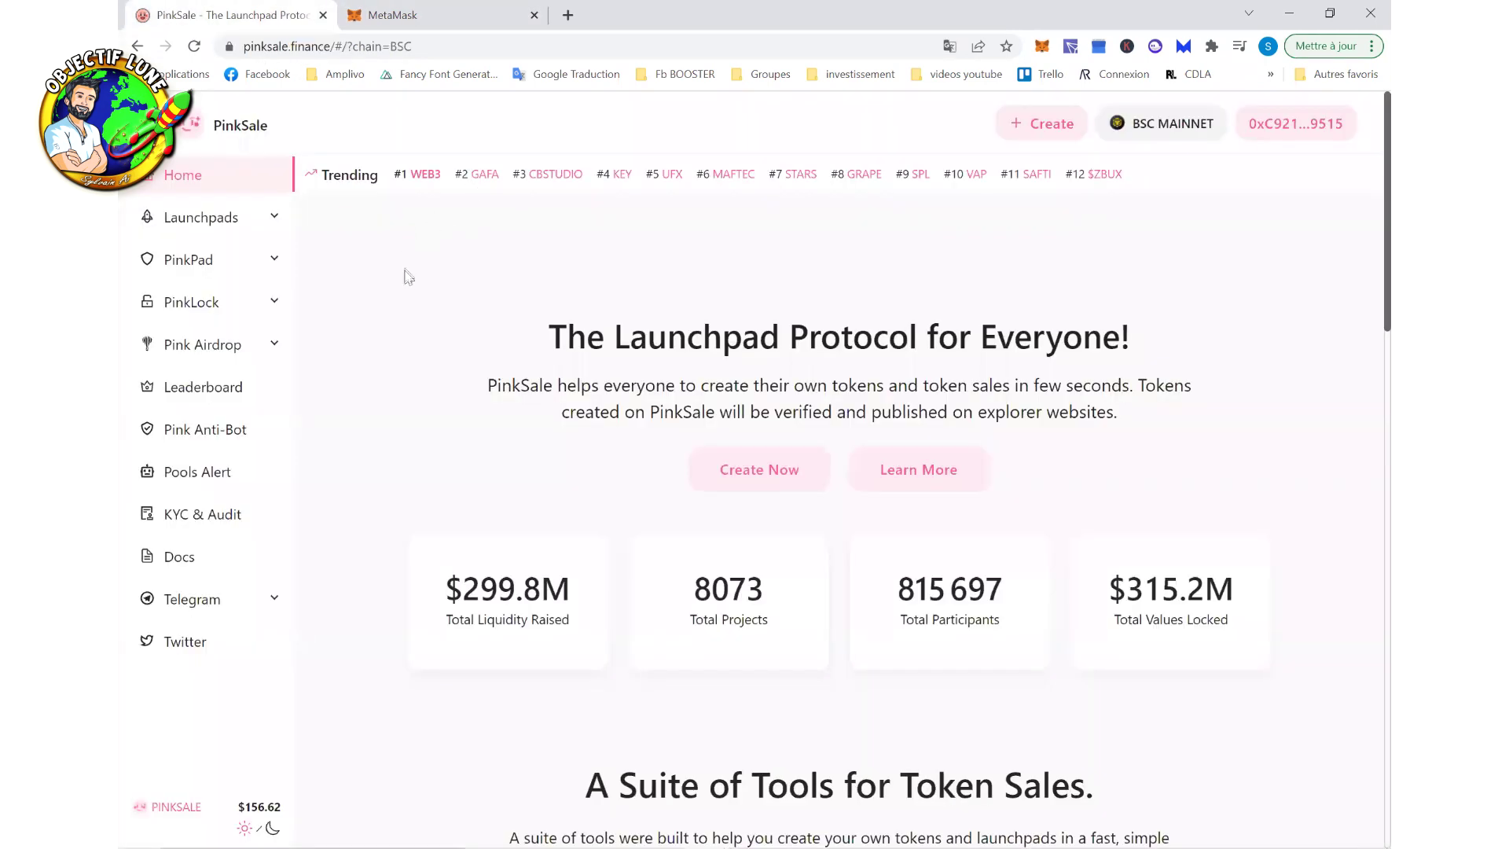
{"action": "scroll", "coordinate": [403, 305], "scroll_direction": "down", "scroll_amount": 3}
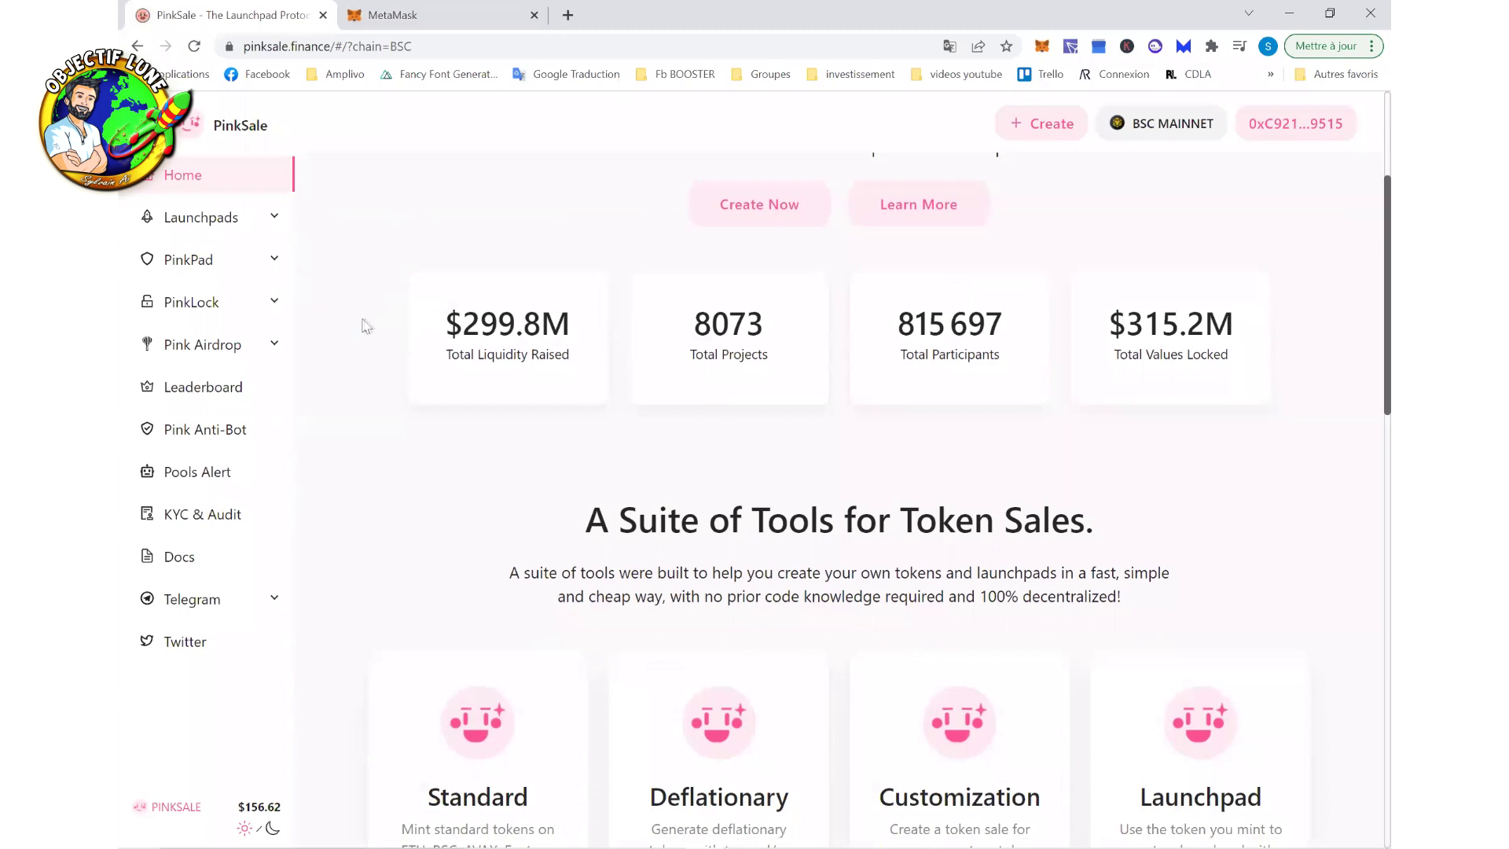
{"action": "scroll", "coordinate": [365, 329], "scroll_direction": "down", "scroll_amount": 4}
{"action": "scroll", "coordinate": [362, 332], "scroll_direction": "down", "scroll_amount": 6}
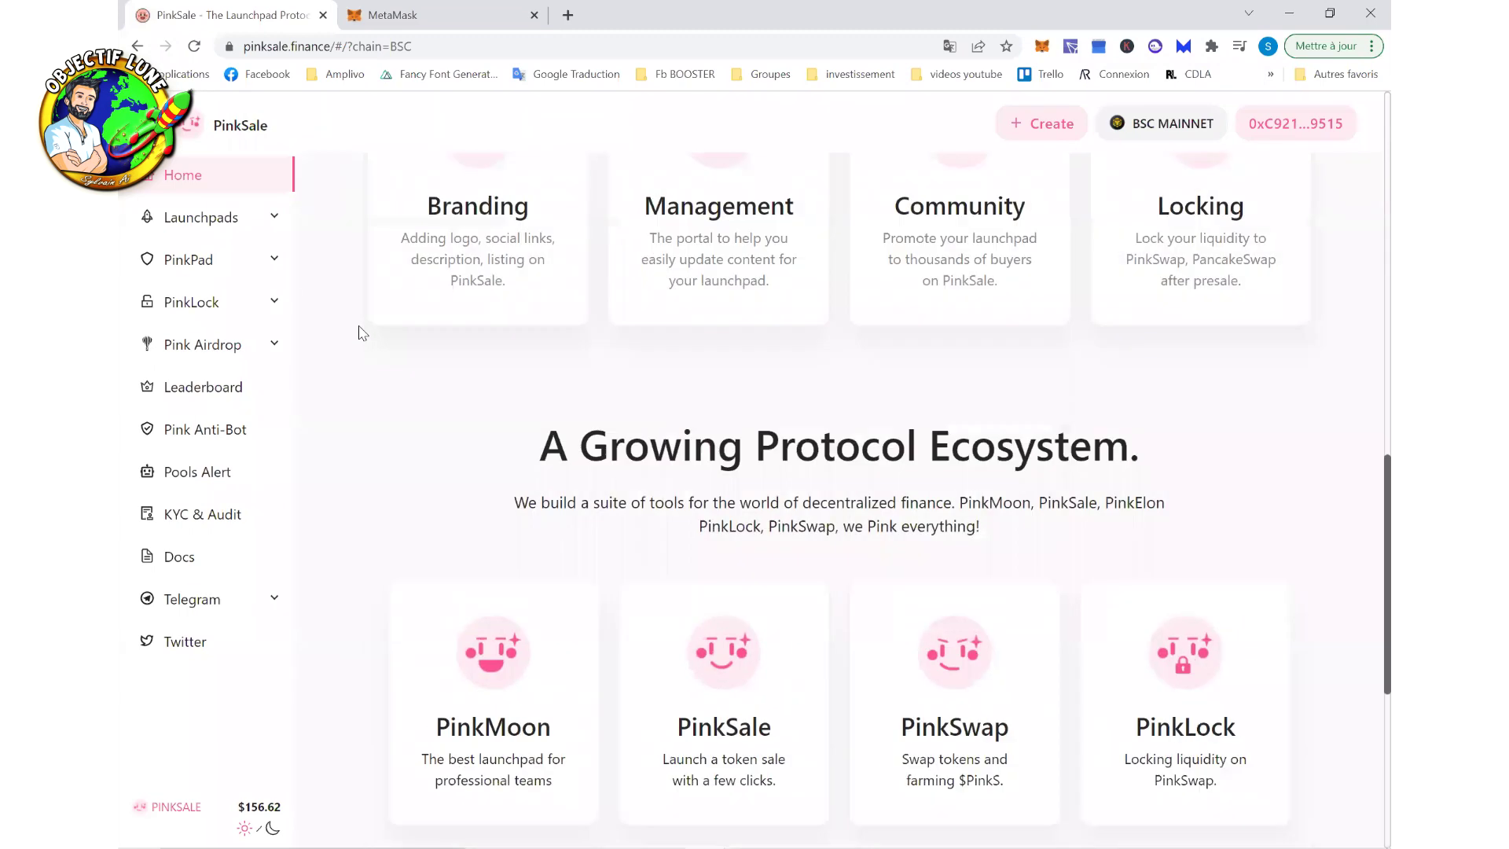
{"action": "scroll", "coordinate": [361, 332], "scroll_direction": "up", "scroll_amount": 13}
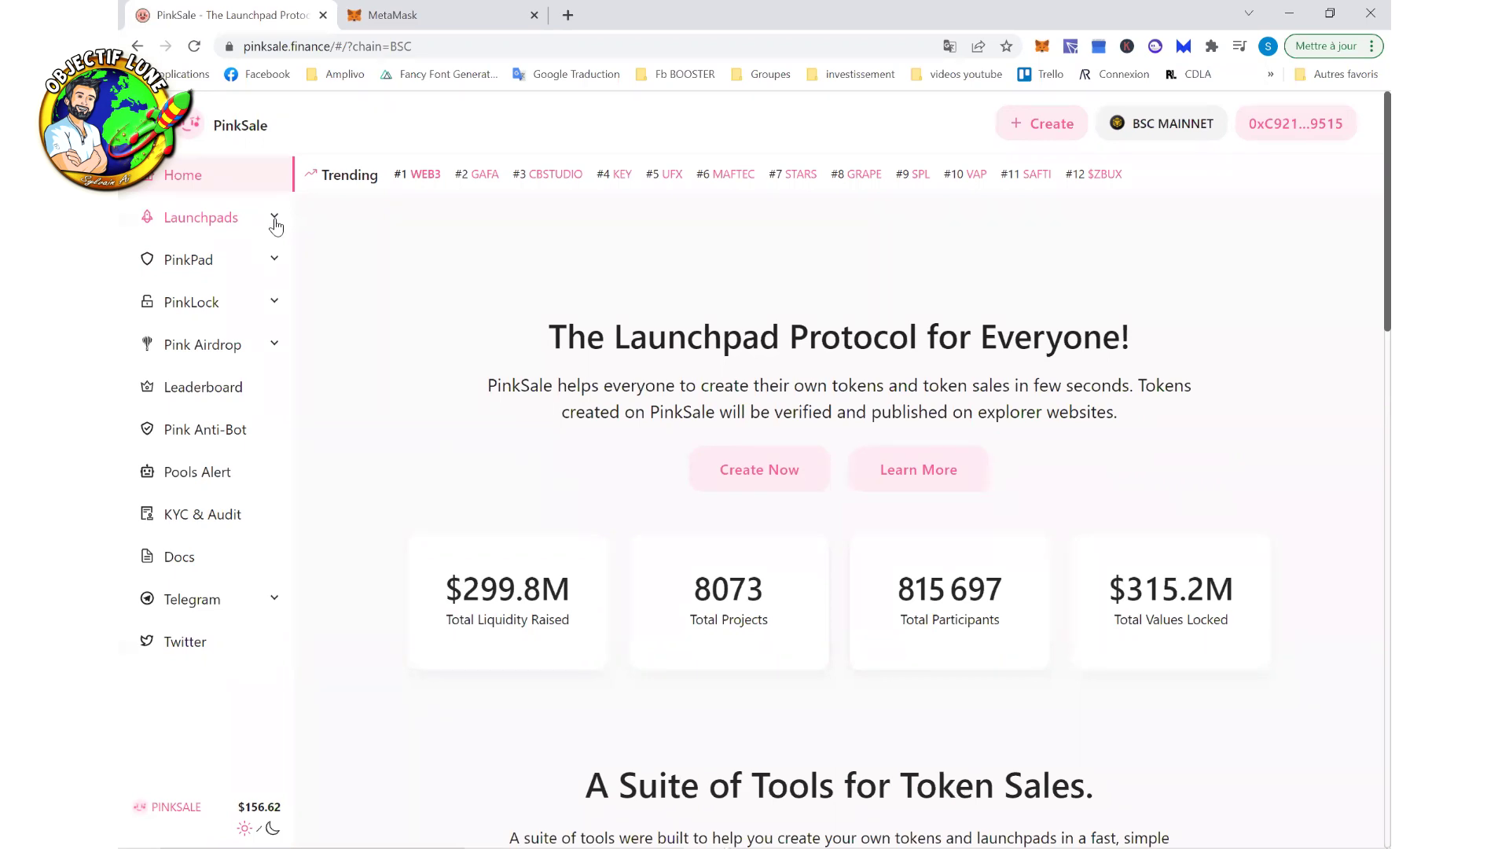
Open PinkSale's launchpad list and filter the presales by the Inprogress status
{"action": "left_click", "coordinate": [269, 224]}
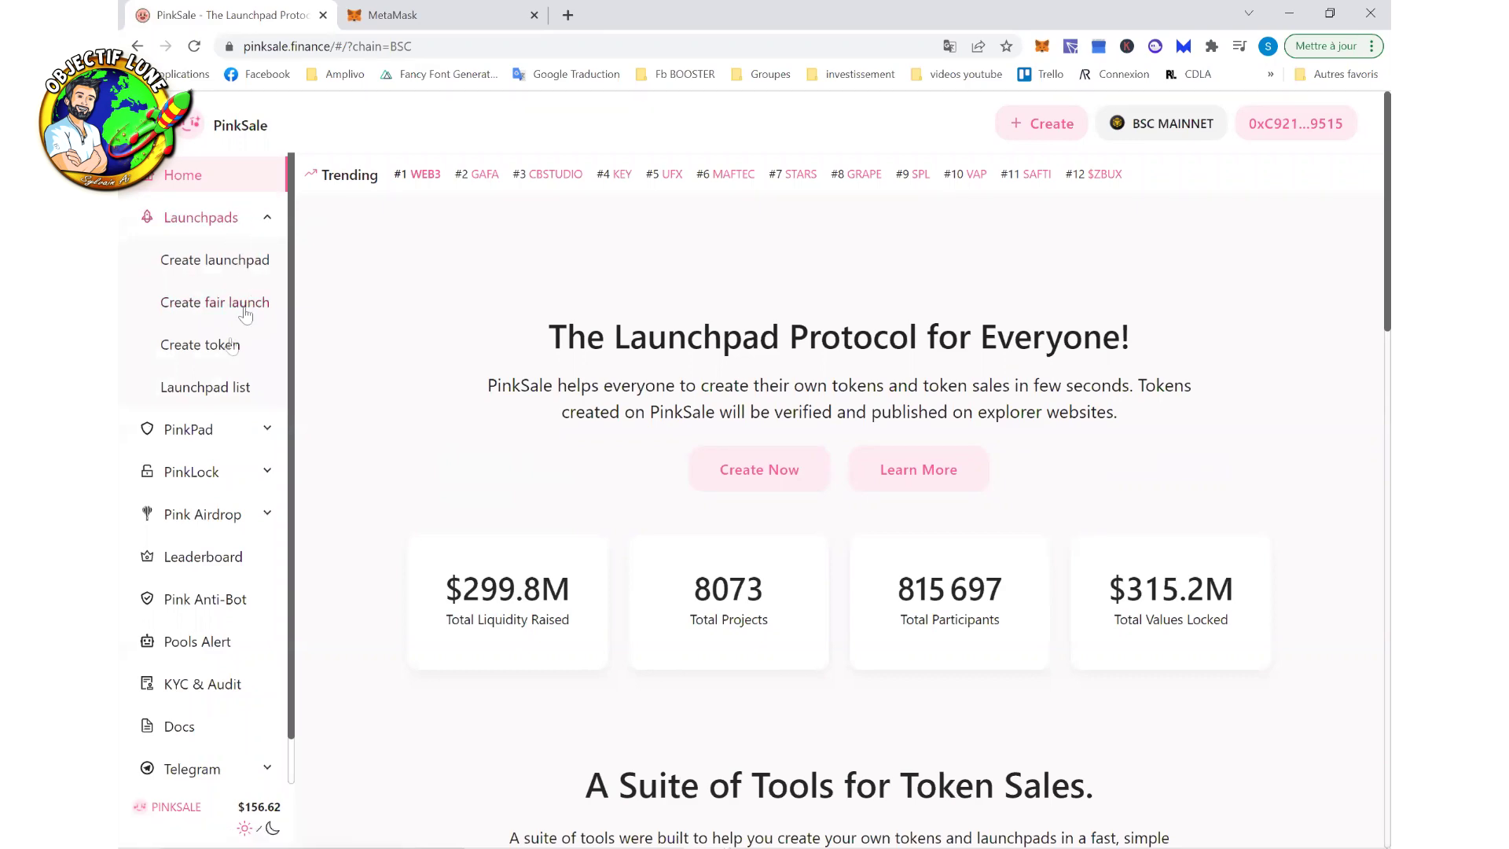
{"action": "left_click", "coordinate": [202, 389]}
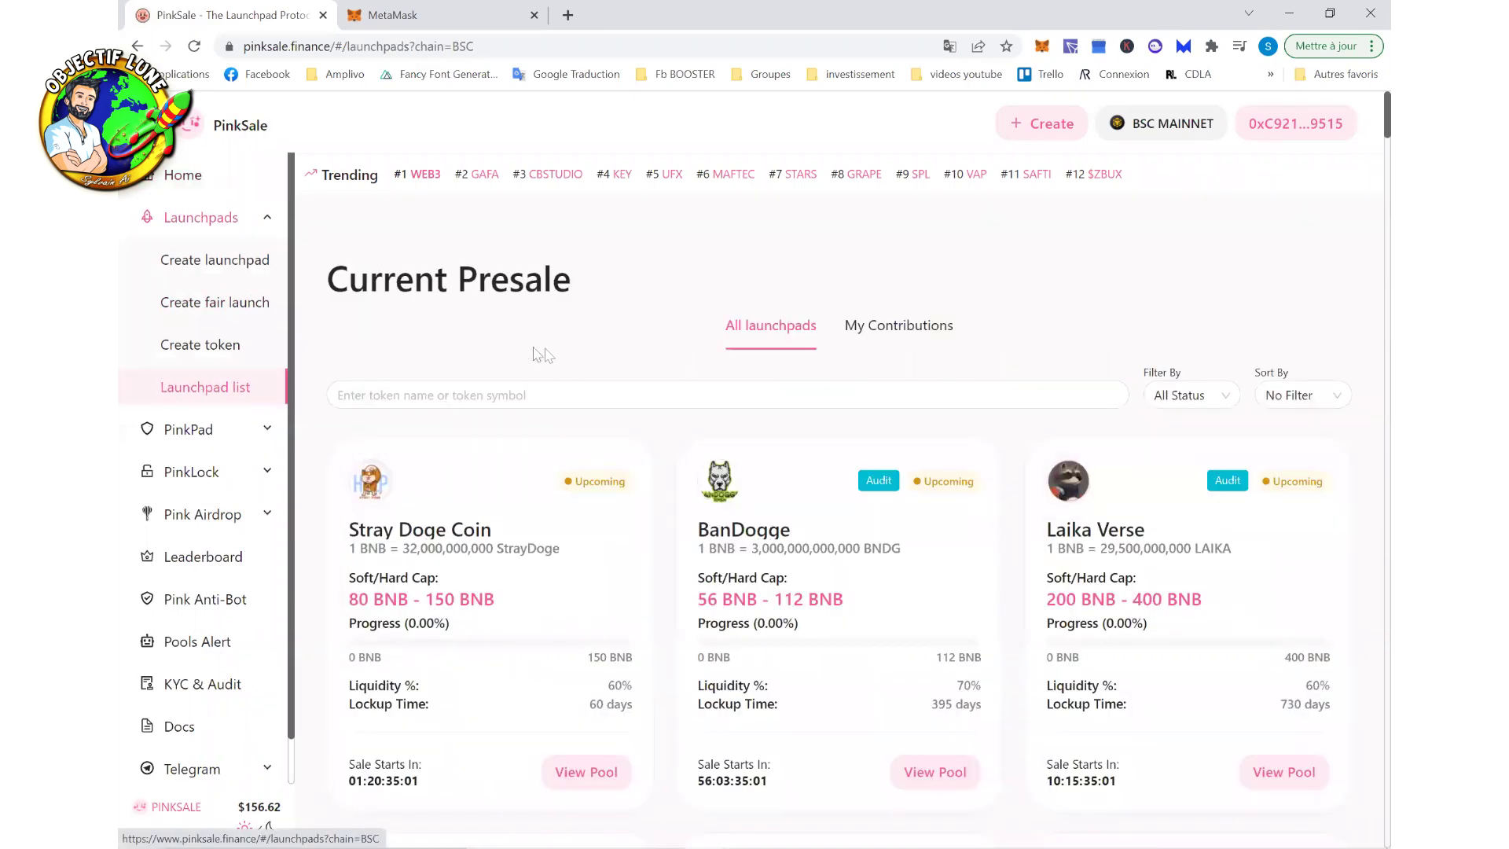
{"action": "scroll", "coordinate": [664, 337], "scroll_direction": "down", "scroll_amount": 1}
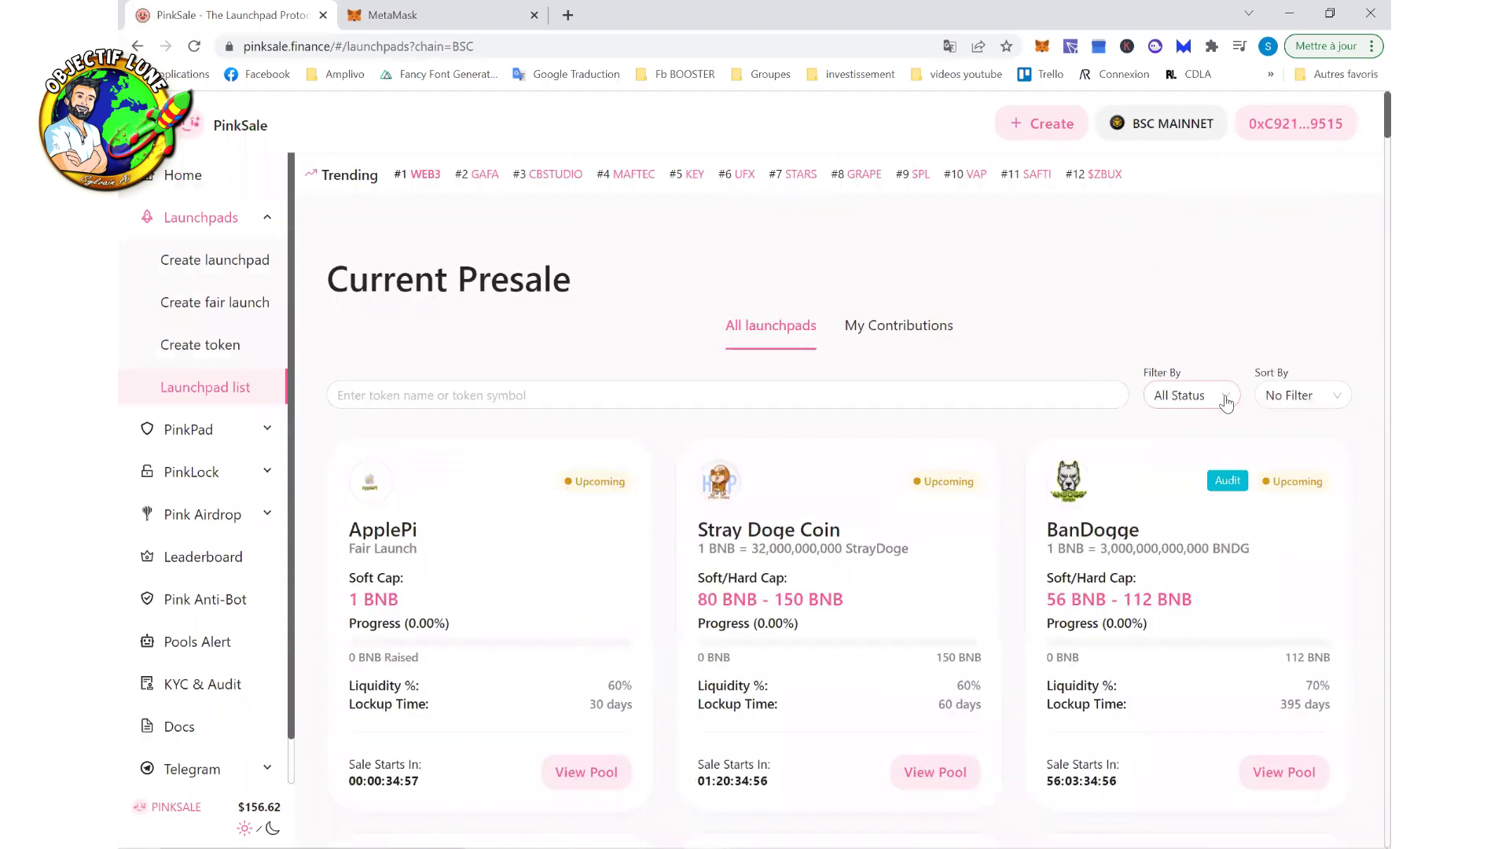
{"action": "left_click", "coordinate": [1188, 396]}
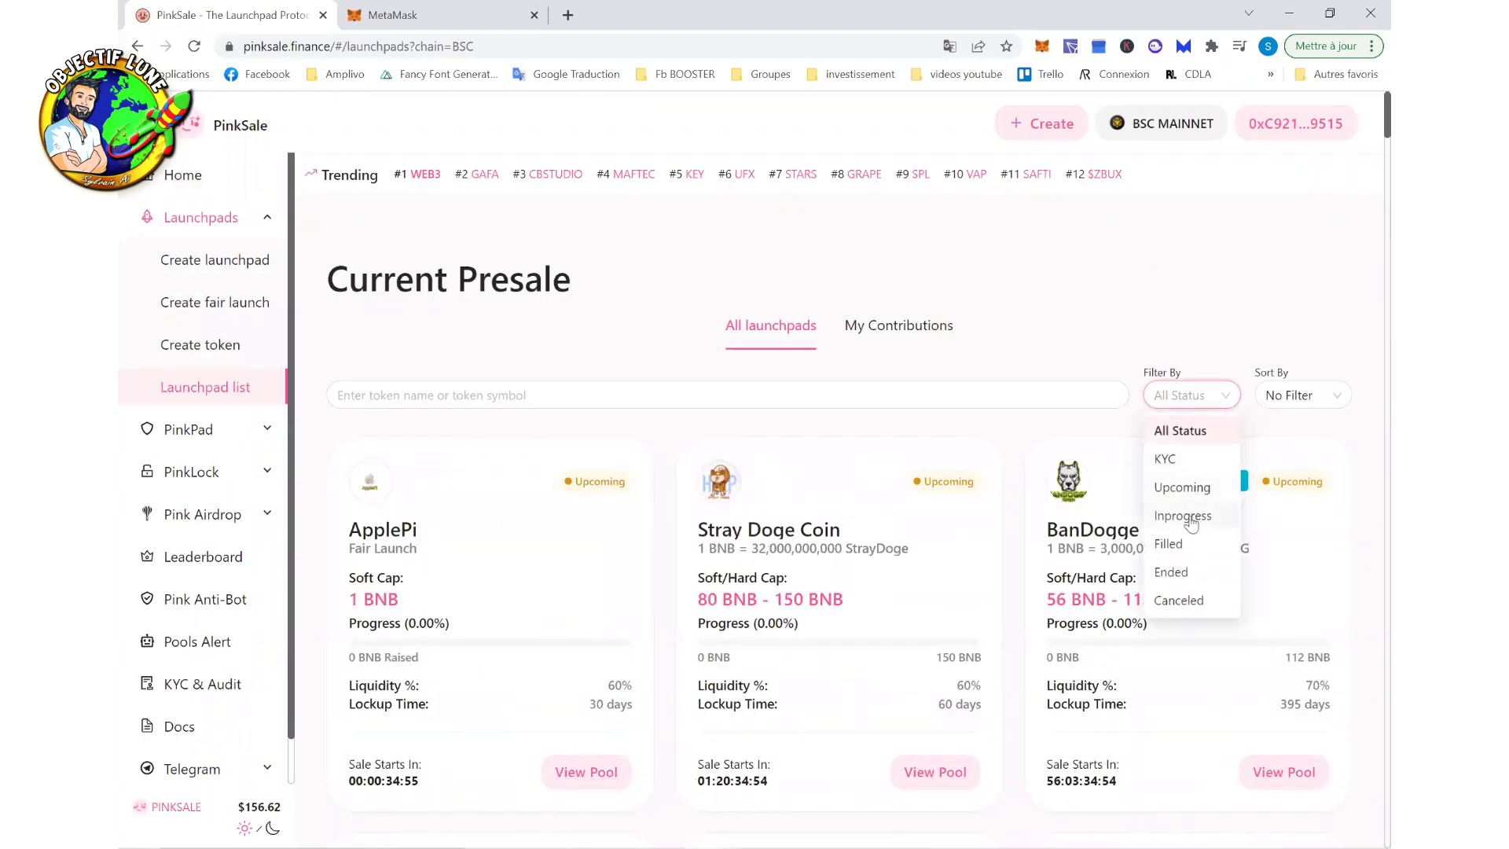
{"action": "left_click", "coordinate": [1183, 517]}
Browse the live presales and open the pool of BSC Ape Coin
{"action": "scroll", "coordinate": [707, 394], "scroll_direction": "down", "scroll_amount": 2}
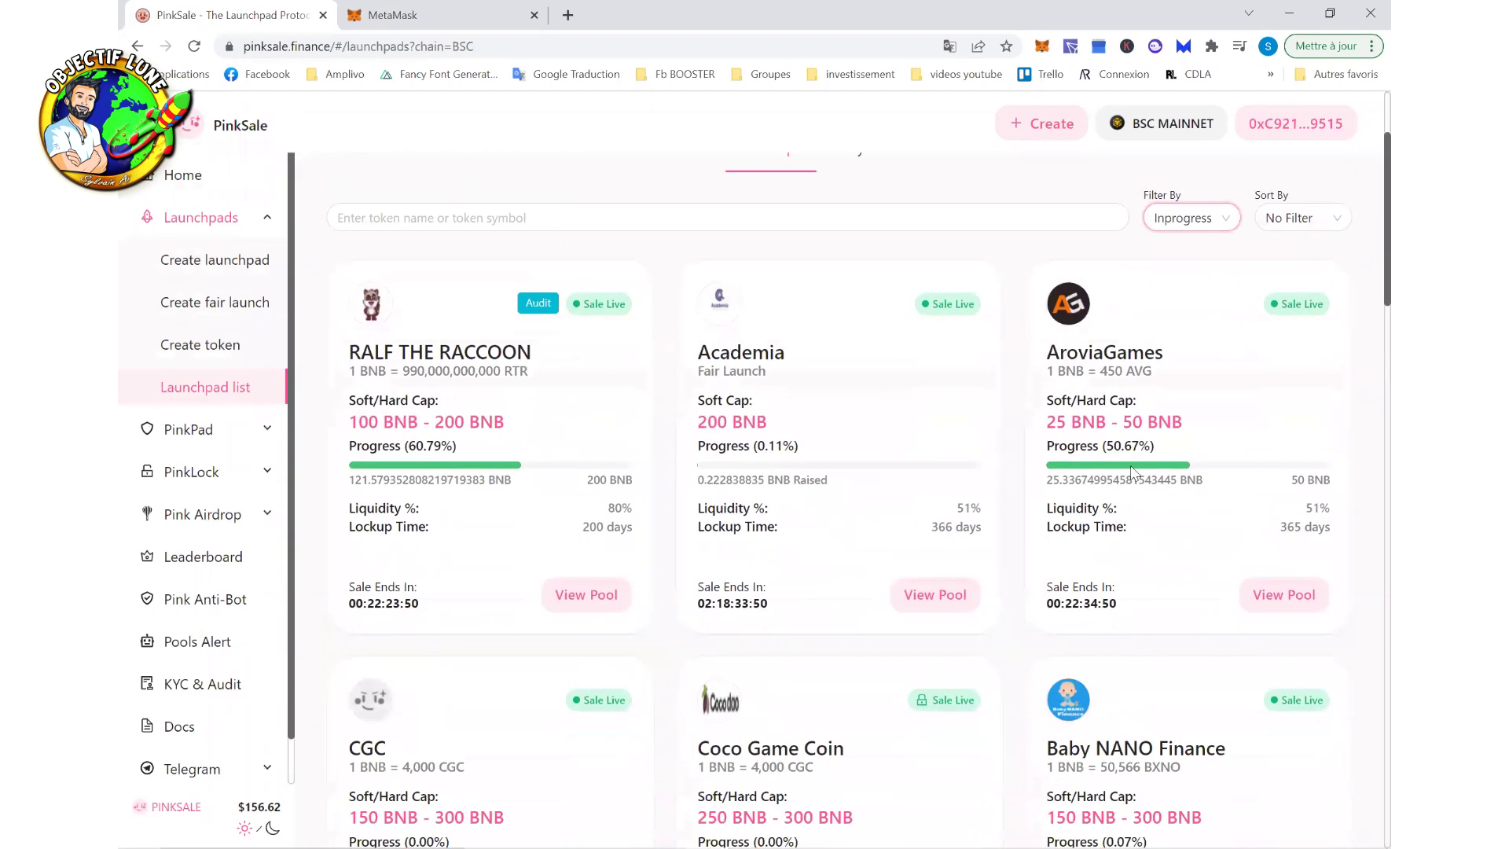
{"action": "scroll", "coordinate": [1130, 465], "scroll_direction": "down", "scroll_amount": 2}
{"action": "scroll", "coordinate": [639, 427], "scroll_direction": "down", "scroll_amount": 2}
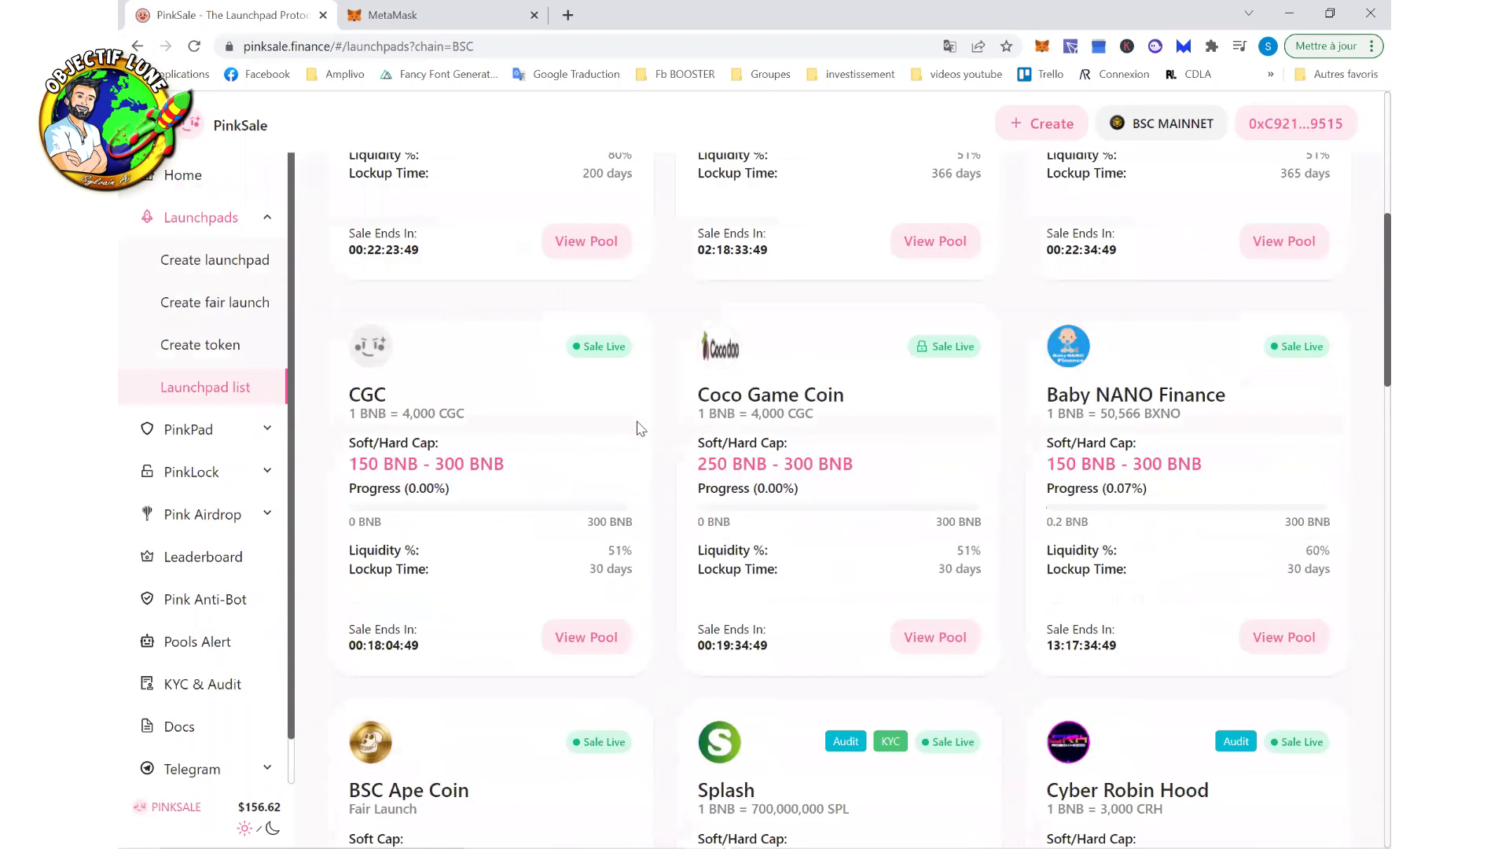
{"action": "scroll", "coordinate": [641, 440], "scroll_direction": "down", "scroll_amount": 5}
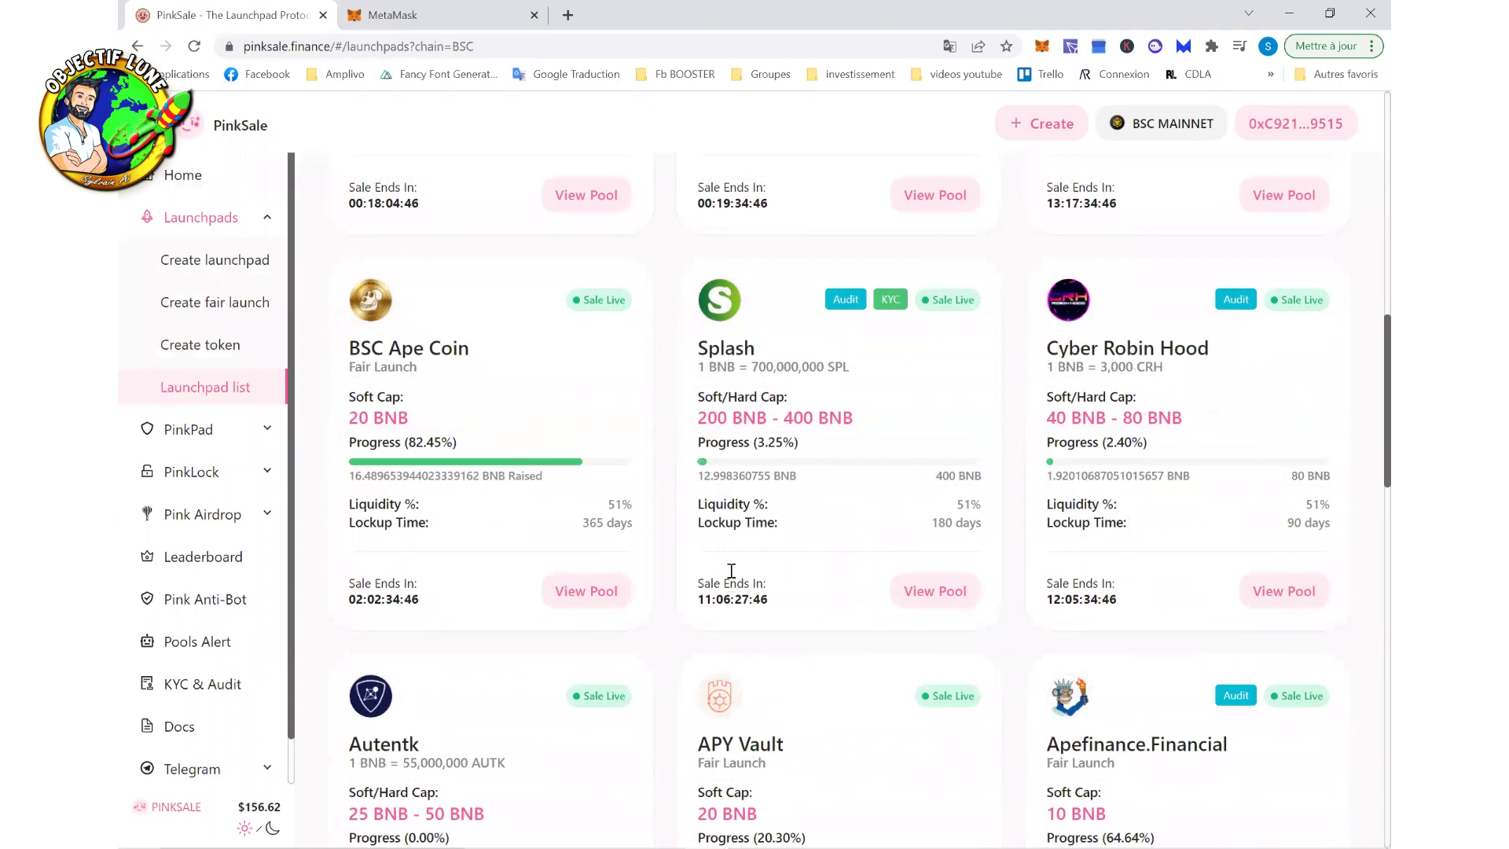
{"action": "scroll", "coordinate": [731, 571], "scroll_direction": "down", "scroll_amount": 1}
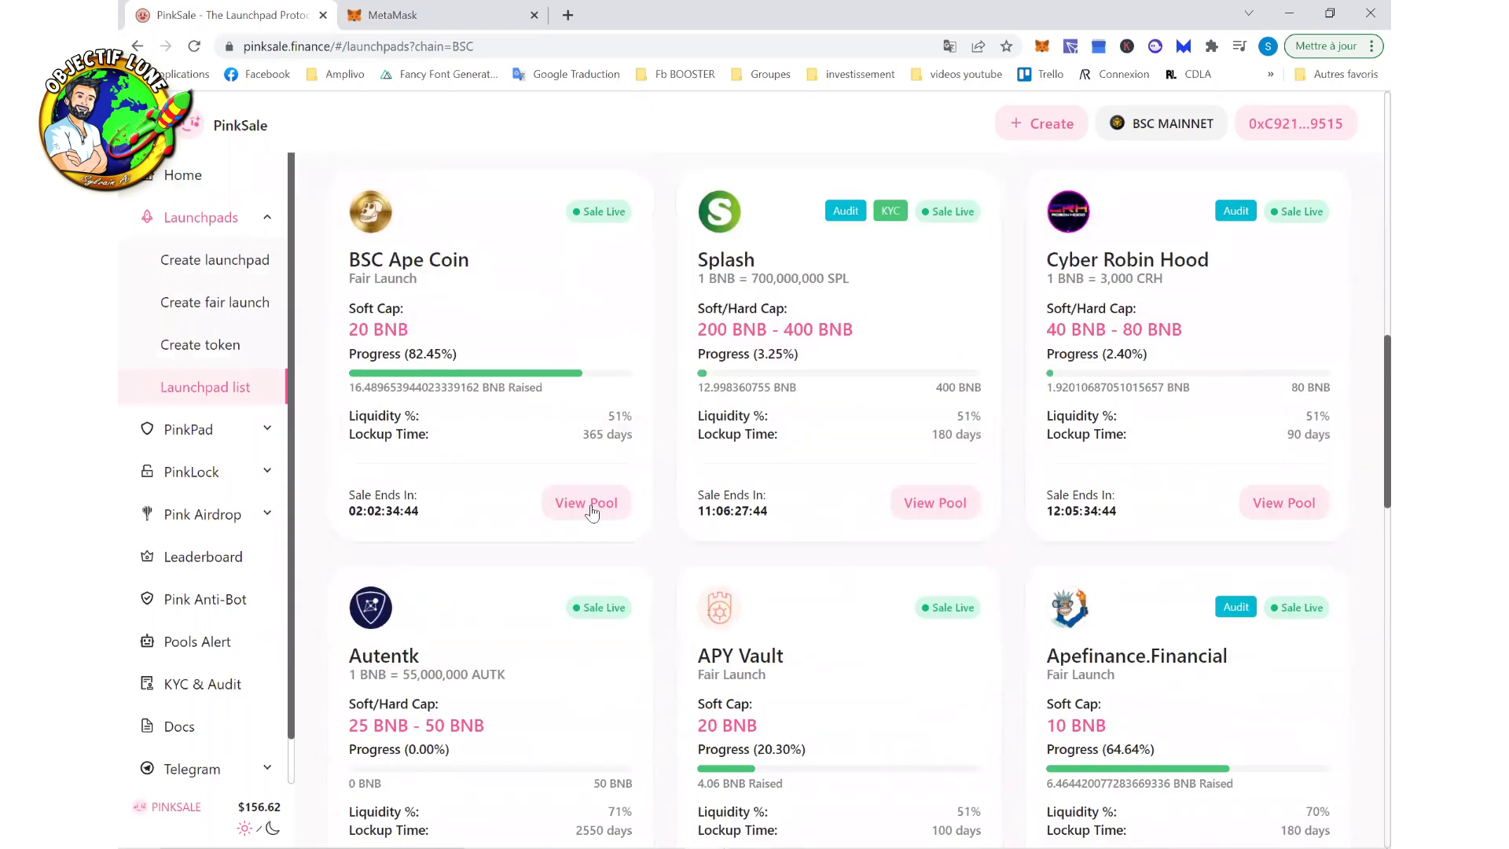
{"action": "left_click", "coordinate": [593, 512]}
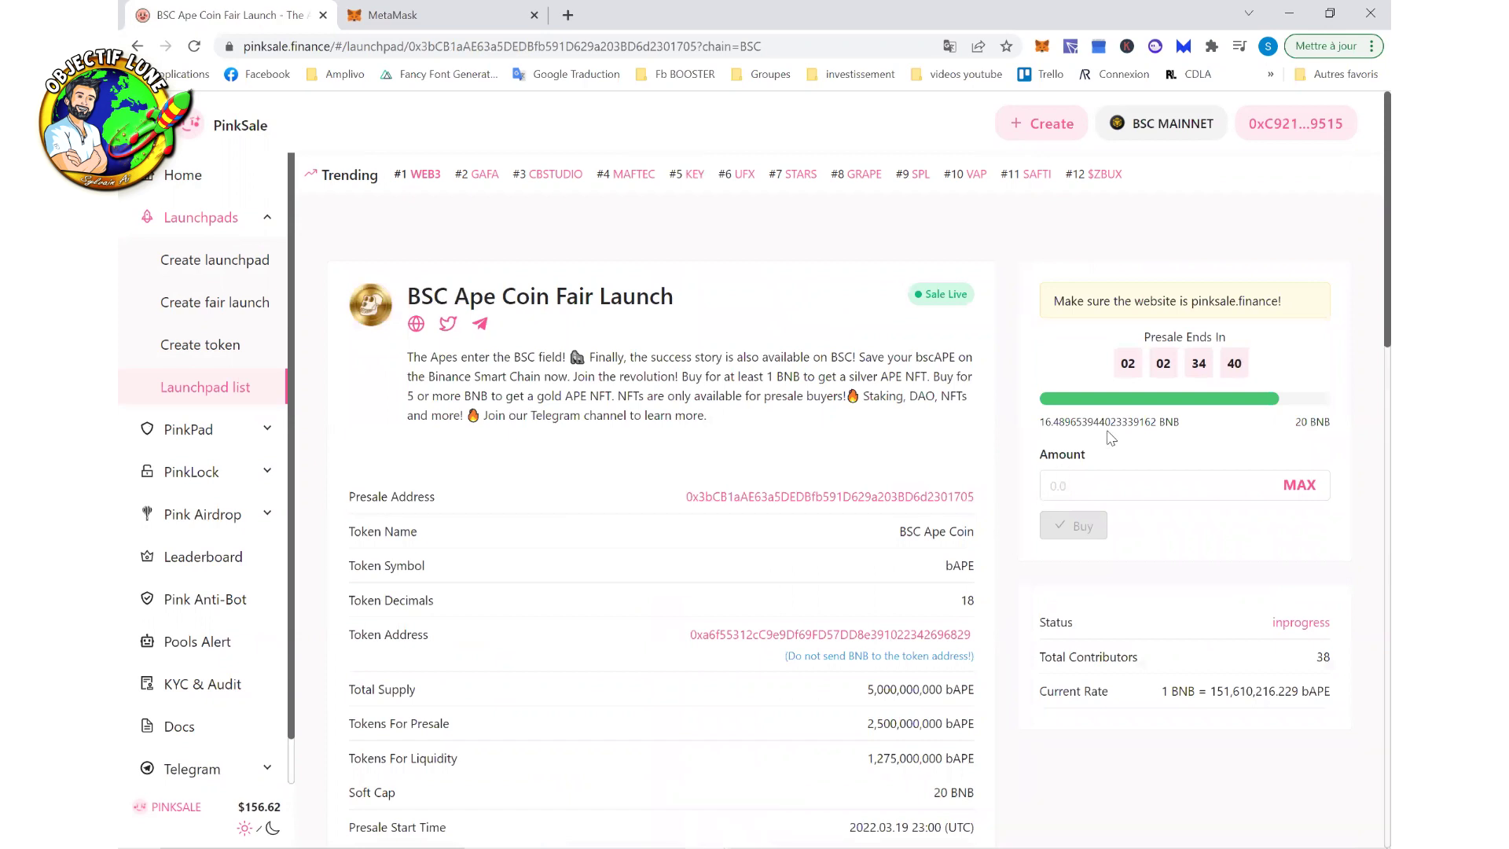
Examine the BSC Ape Coin presale's countdown, token address, supply, presale dates, liquidity and vesting details
{"action": "left_click_drag", "start_coordinate": [1239, 362], "coordinate": [1118, 371]}
{"action": "double_click", "coordinate": [1160, 364]}
{"action": "double_click", "coordinate": [1196, 364]}
{"action": "left_click", "coordinate": [1248, 374]}
{"action": "scroll", "coordinate": [1013, 476], "scroll_direction": "down", "scroll_amount": 2}
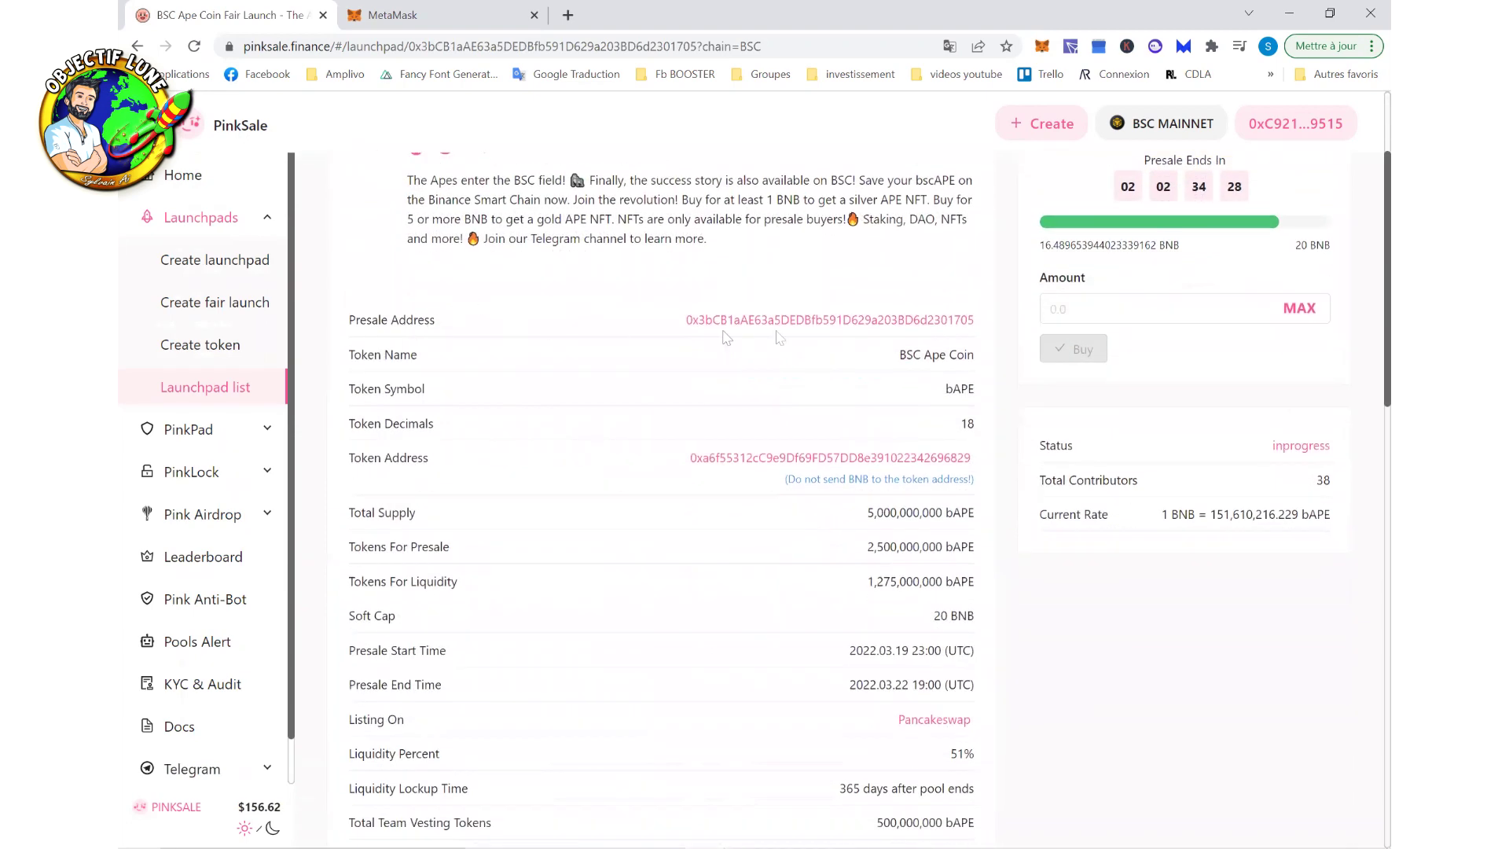
{"action": "scroll", "coordinate": [747, 480], "scroll_direction": "down", "scroll_amount": 1}
{"action": "left_click_drag", "start_coordinate": [775, 400], "coordinate": [978, 395]}
{"action": "left_click", "coordinate": [1024, 379]}
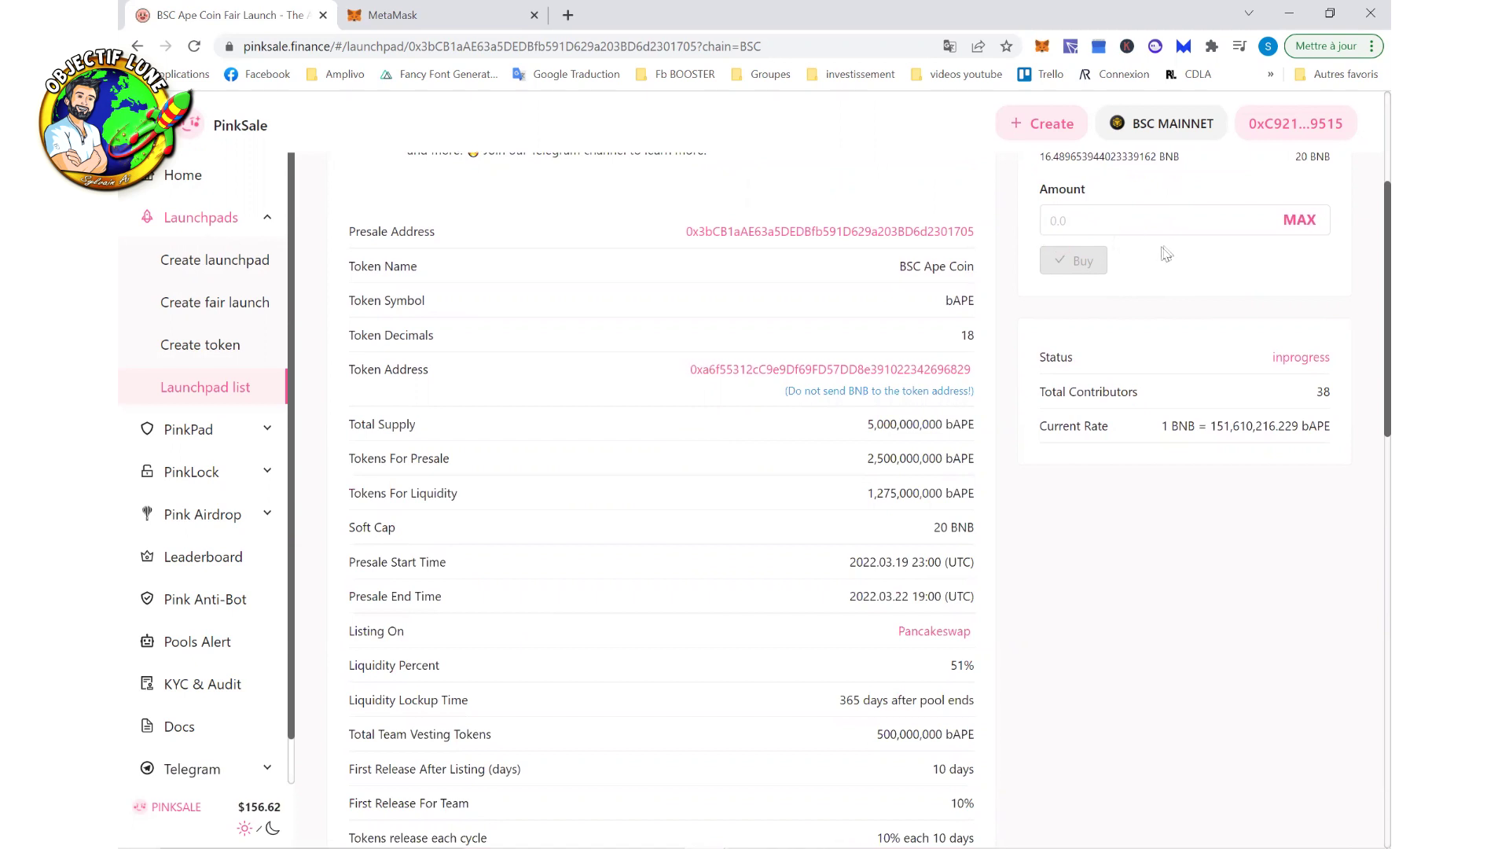
{"action": "scroll", "coordinate": [892, 381], "scroll_direction": "down", "scroll_amount": 1}
{"action": "left_click_drag", "start_coordinate": [868, 343], "coordinate": [986, 556]}
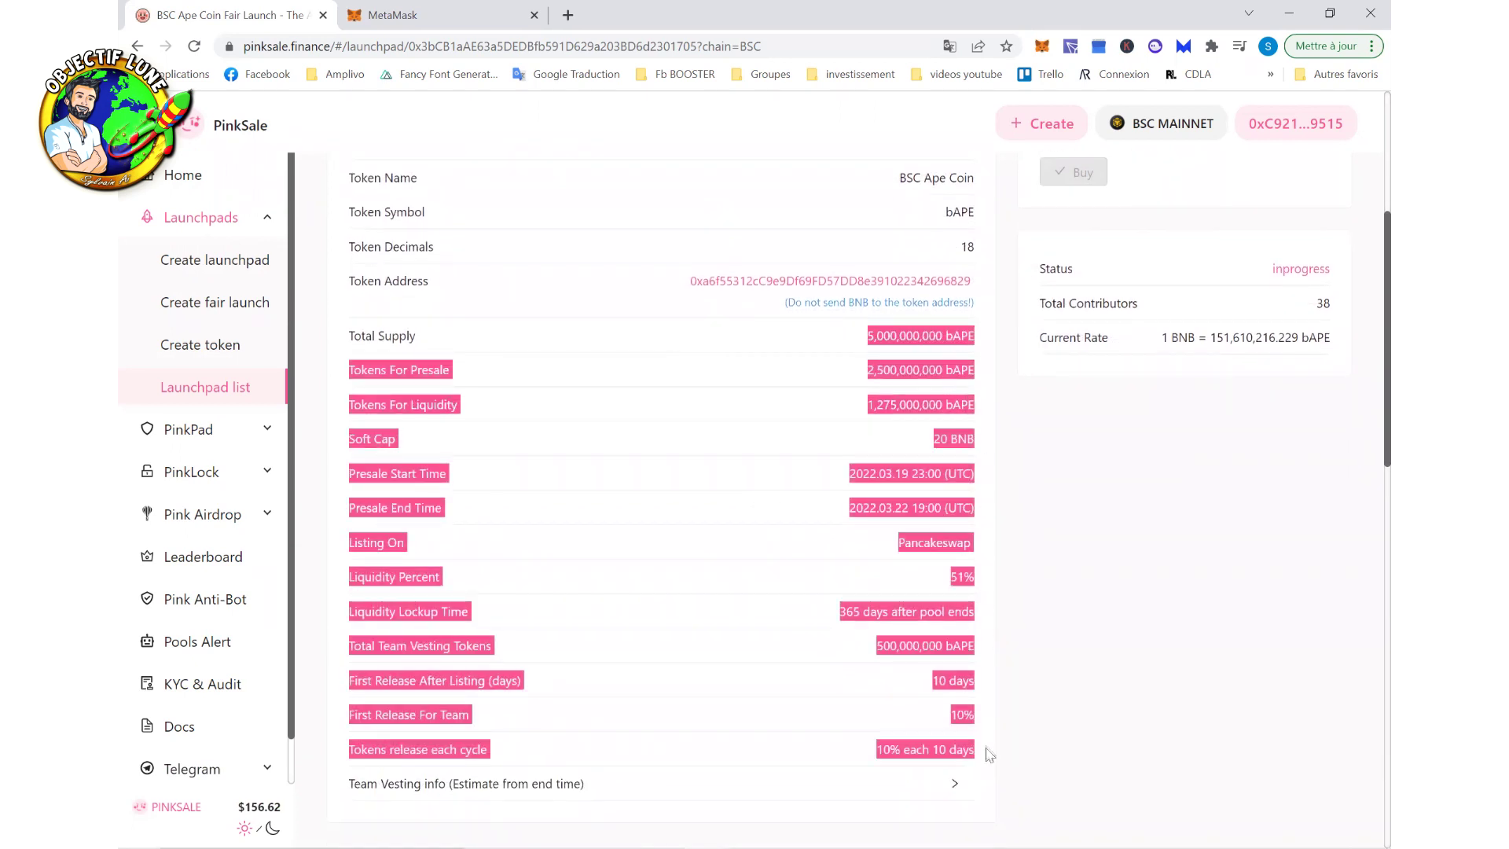
{"action": "left_click", "coordinate": [1005, 719]}
Enter 0.01 BNB as the purchase amount for the BSC Ape Coin presale
{"action": "scroll", "coordinate": [1010, 667], "scroll_direction": "up", "scroll_amount": 4}
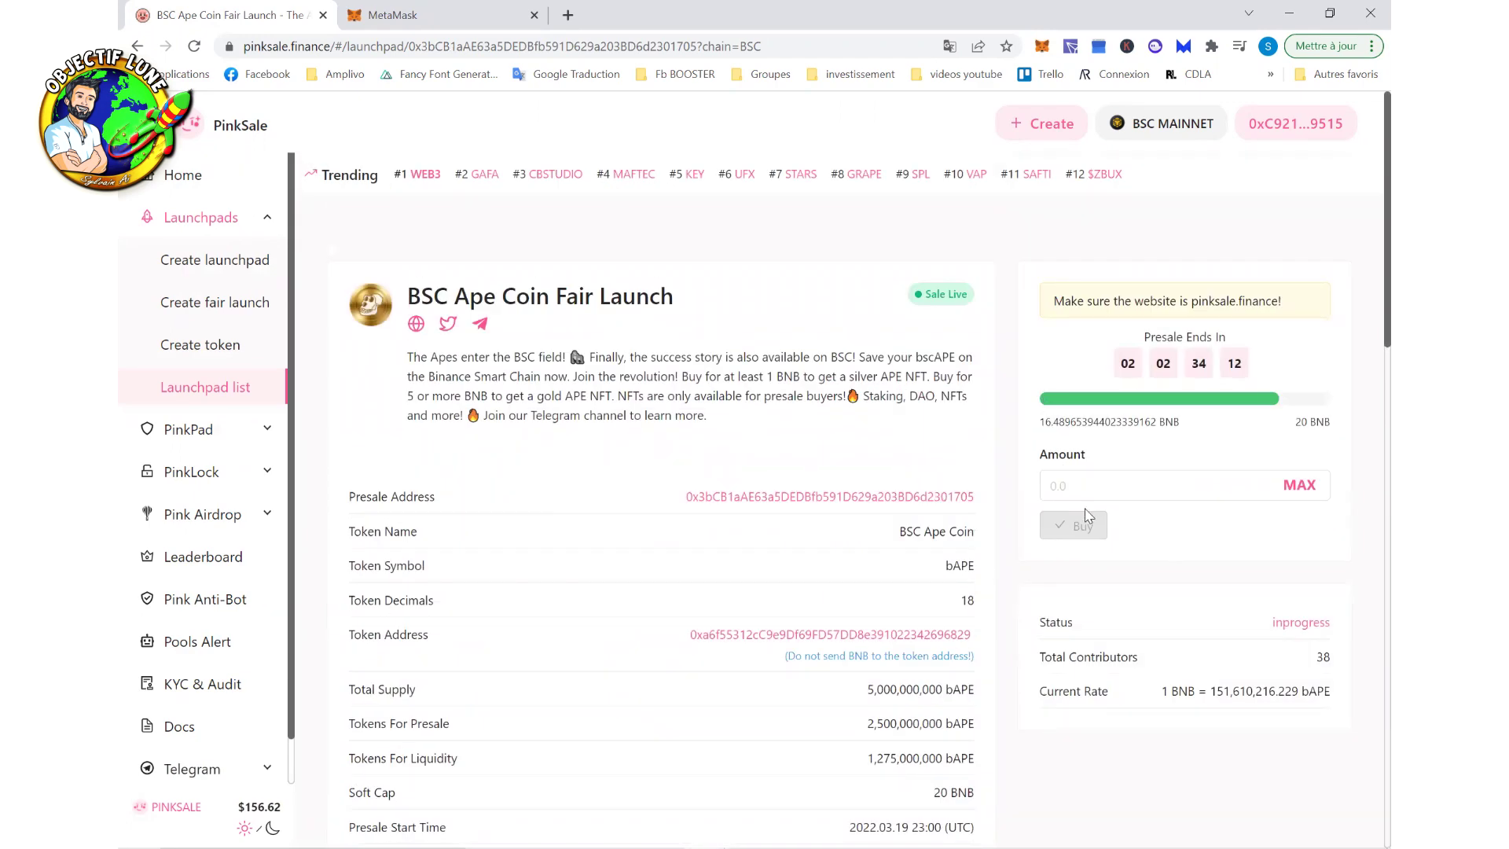
{"action": "left_click", "coordinate": [1141, 484]}
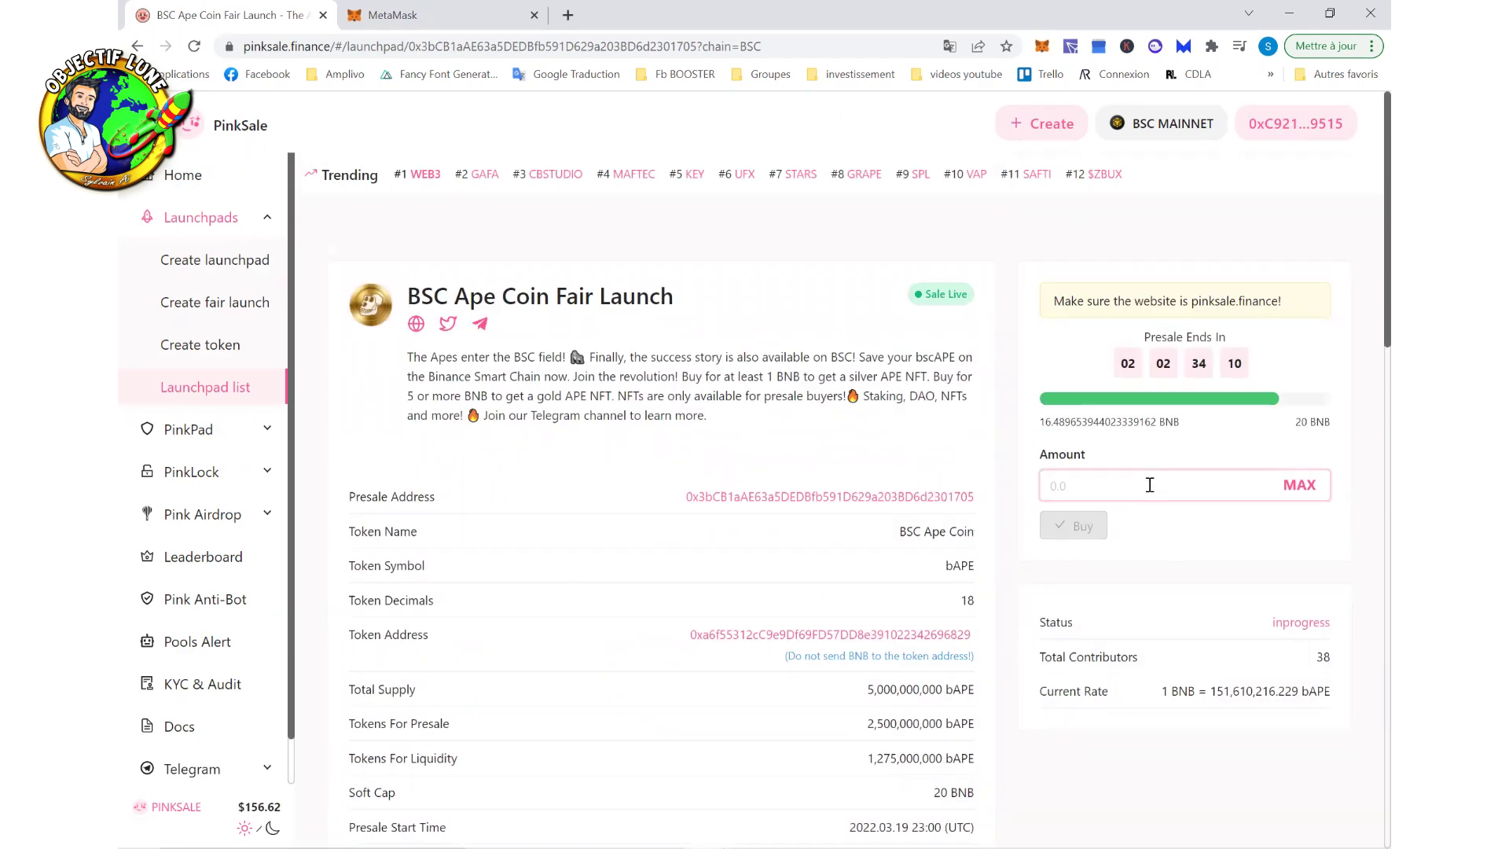
{"action": "type", "text": "0.01"}
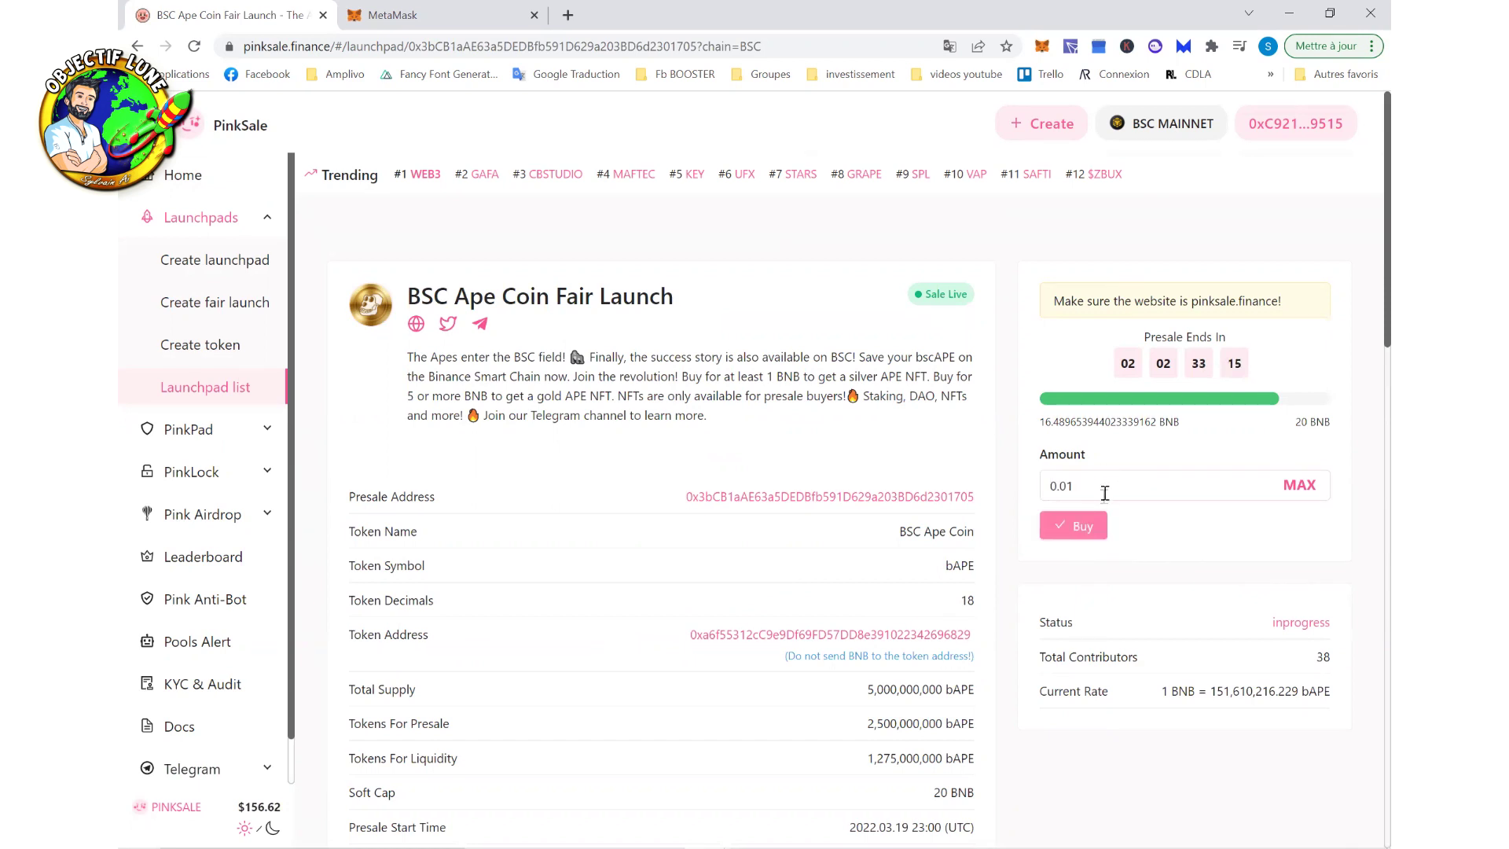
Submit the BSC Ape Coin purchase and confirm the MetaMask transaction after checking its amount, estimated gas fee and total
{"action": "left_click", "coordinate": [1073, 535]}
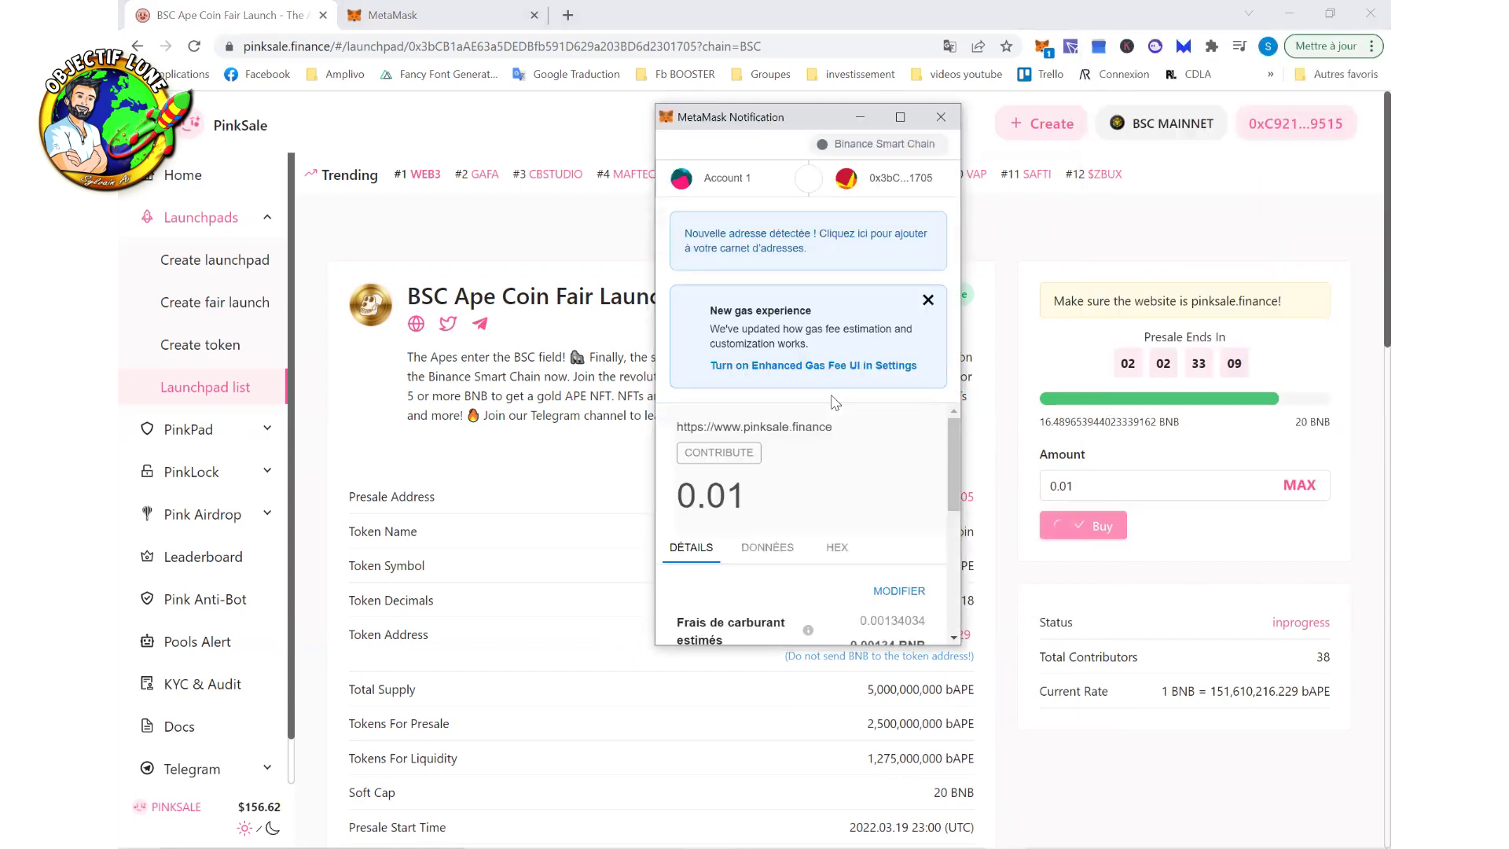
{"action": "scroll", "coordinate": [749, 475], "scroll_direction": "down", "scroll_amount": 3}
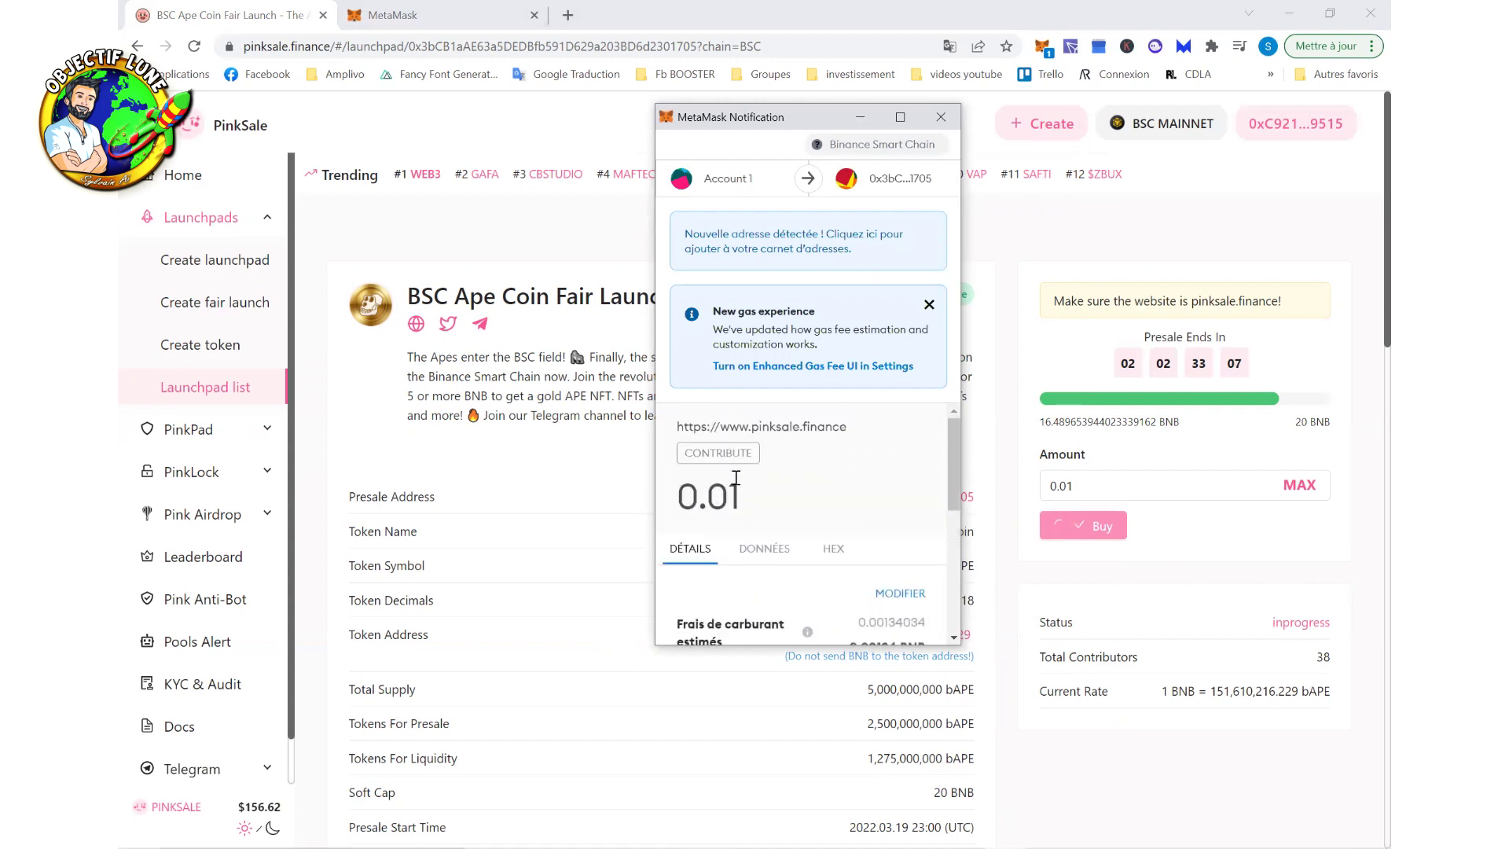
{"action": "left_click_drag", "start_coordinate": [752, 476], "coordinate": [674, 496]}
{"action": "scroll", "coordinate": [891, 483], "scroll_direction": "down", "scroll_amount": 3}
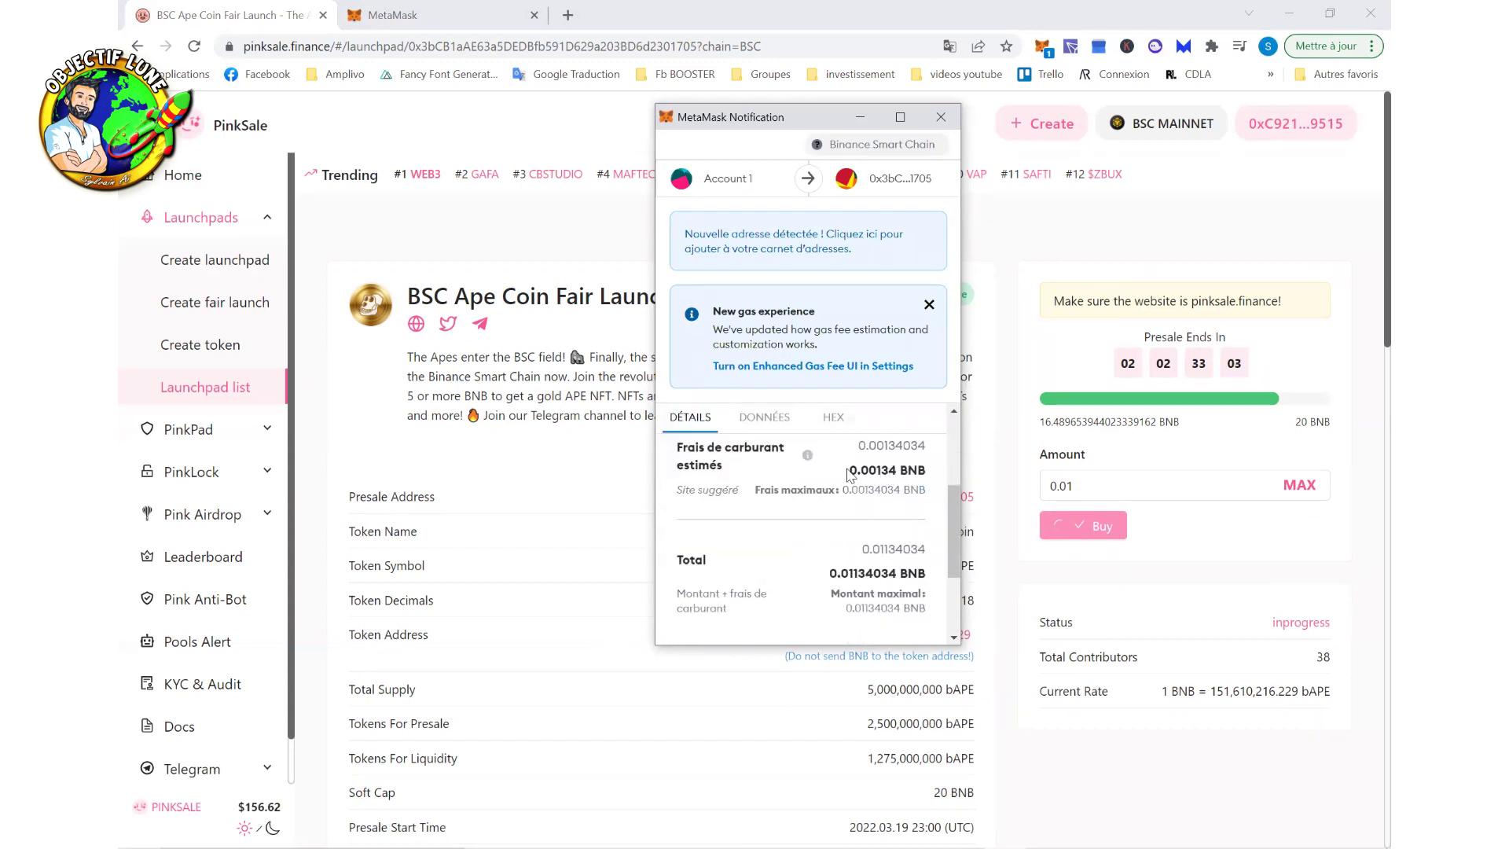
{"action": "left_click_drag", "start_coordinate": [849, 469], "coordinate": [896, 469]}
{"action": "left_click", "coordinate": [897, 470]}
{"action": "left_click_drag", "start_coordinate": [897, 470], "coordinate": [849, 470]}
{"action": "scroll", "coordinate": [889, 491], "scroll_direction": "down", "scroll_amount": 3}
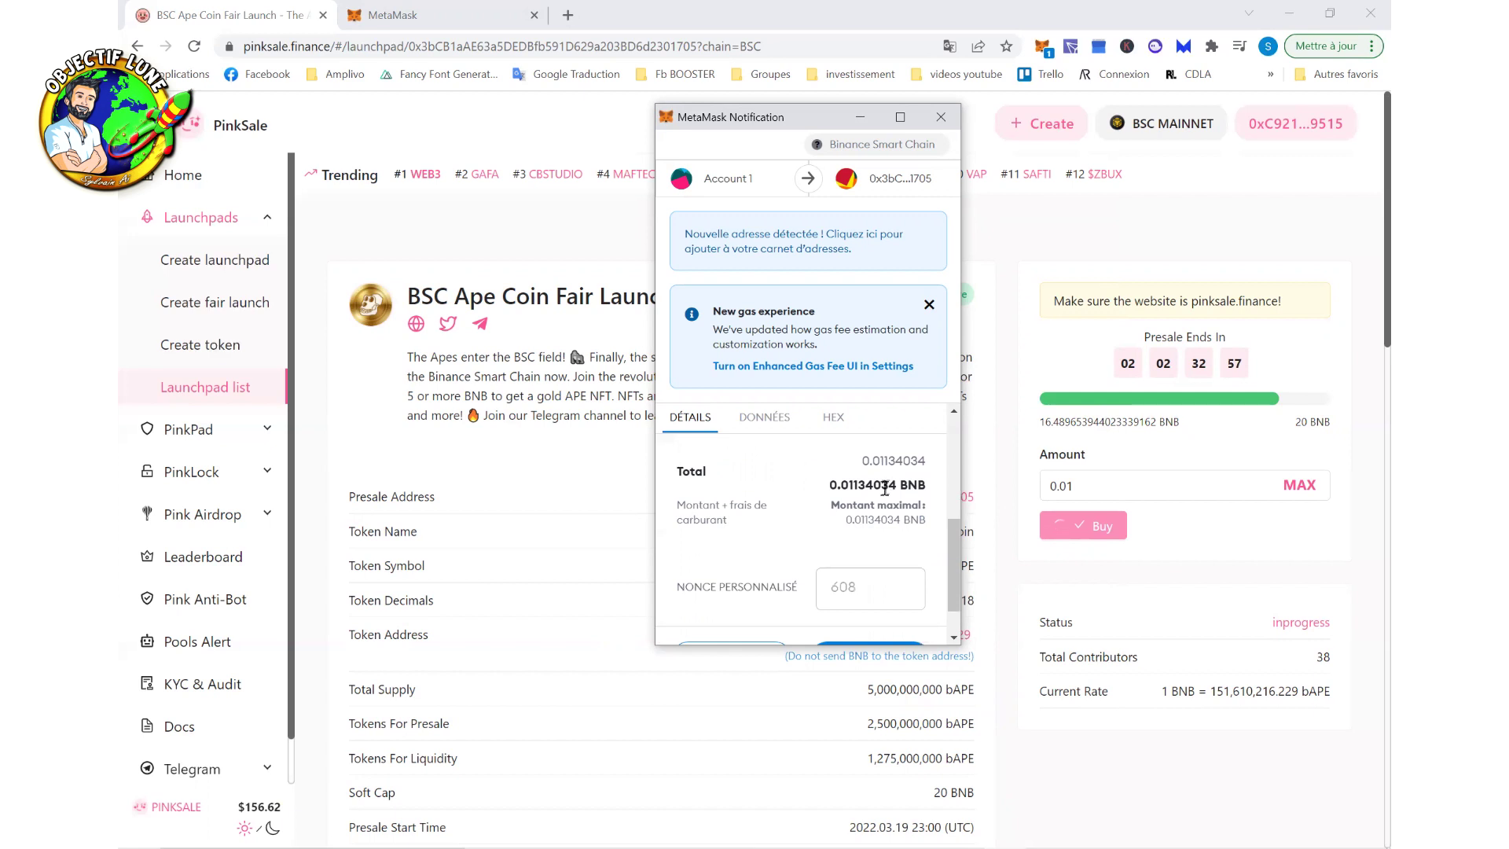
{"action": "left_click", "coordinate": [864, 612]}
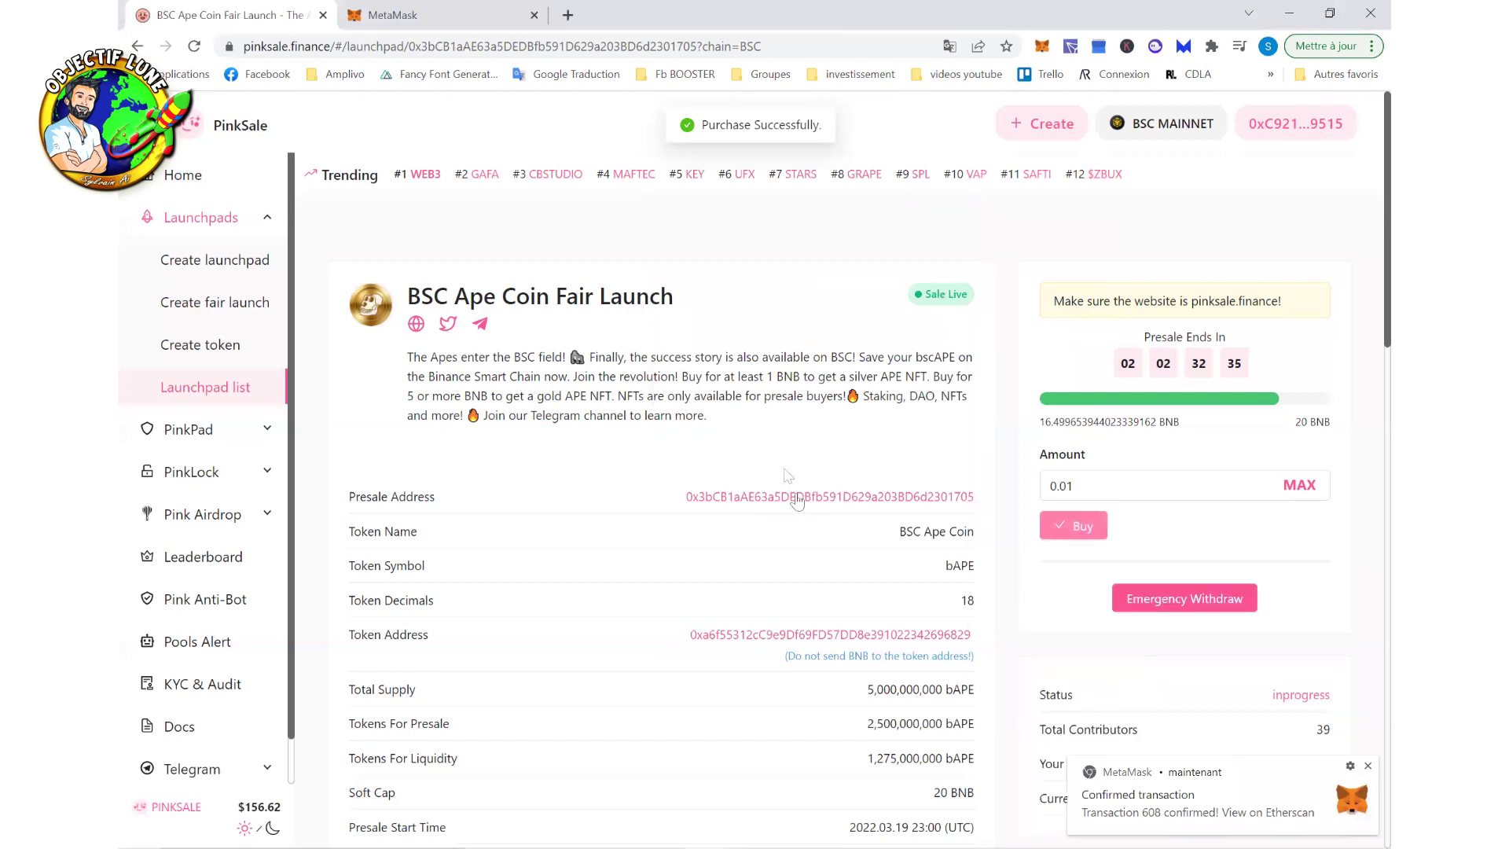
Copy the BSC Ape Coin token address from the presale details
{"action": "scroll", "coordinate": [948, 516], "scroll_direction": "down", "scroll_amount": 1}
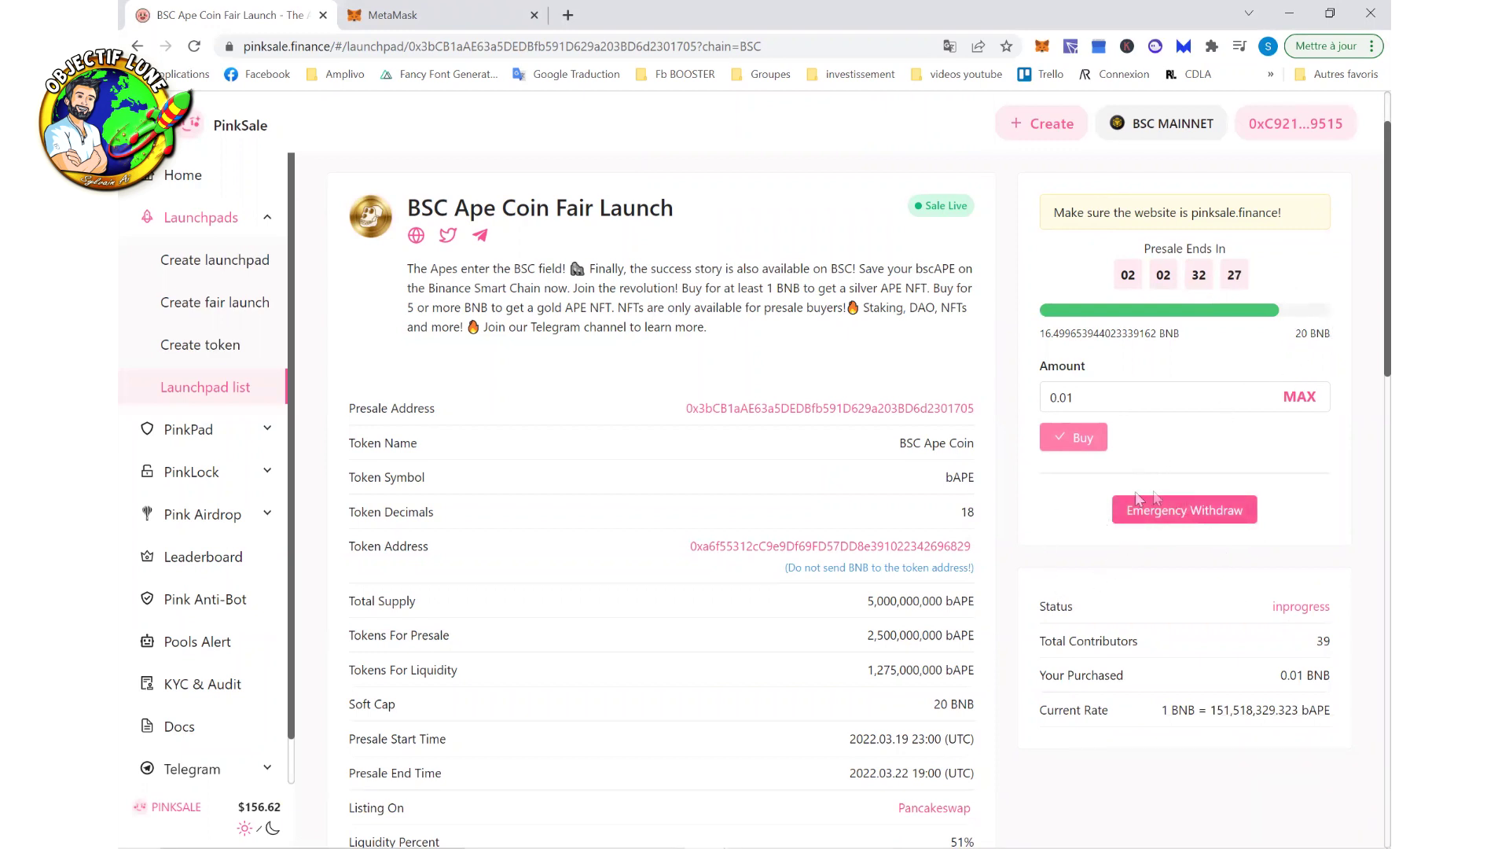
{"action": "right_click", "coordinate": [770, 548]}
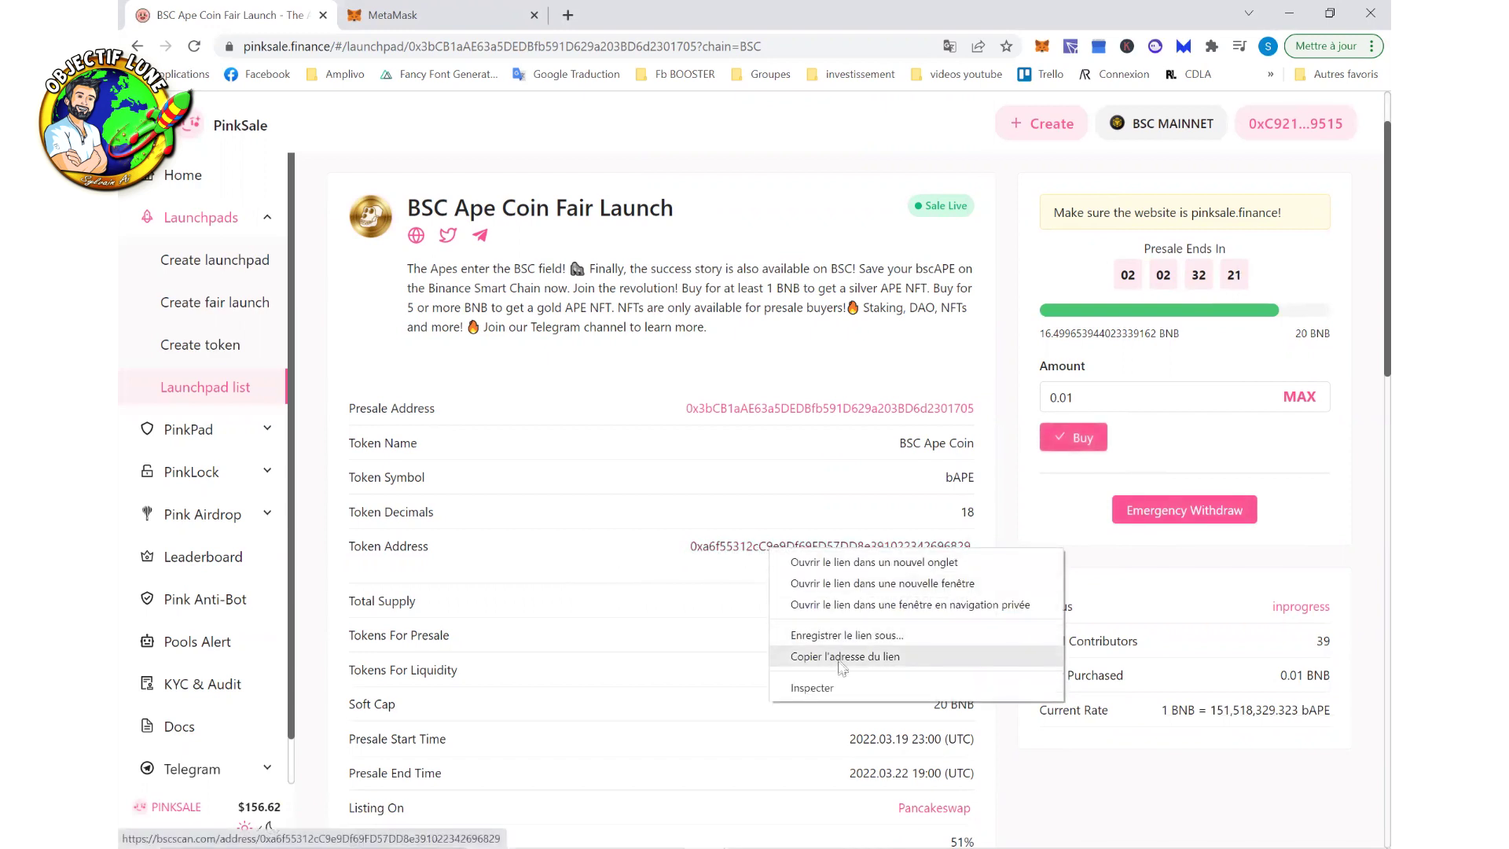
{"action": "left_click", "coordinate": [684, 554]}
{"action": "left_click_drag", "start_coordinate": [684, 554], "coordinate": [971, 542]}
{"action": "key", "text": "ctrl+c"}
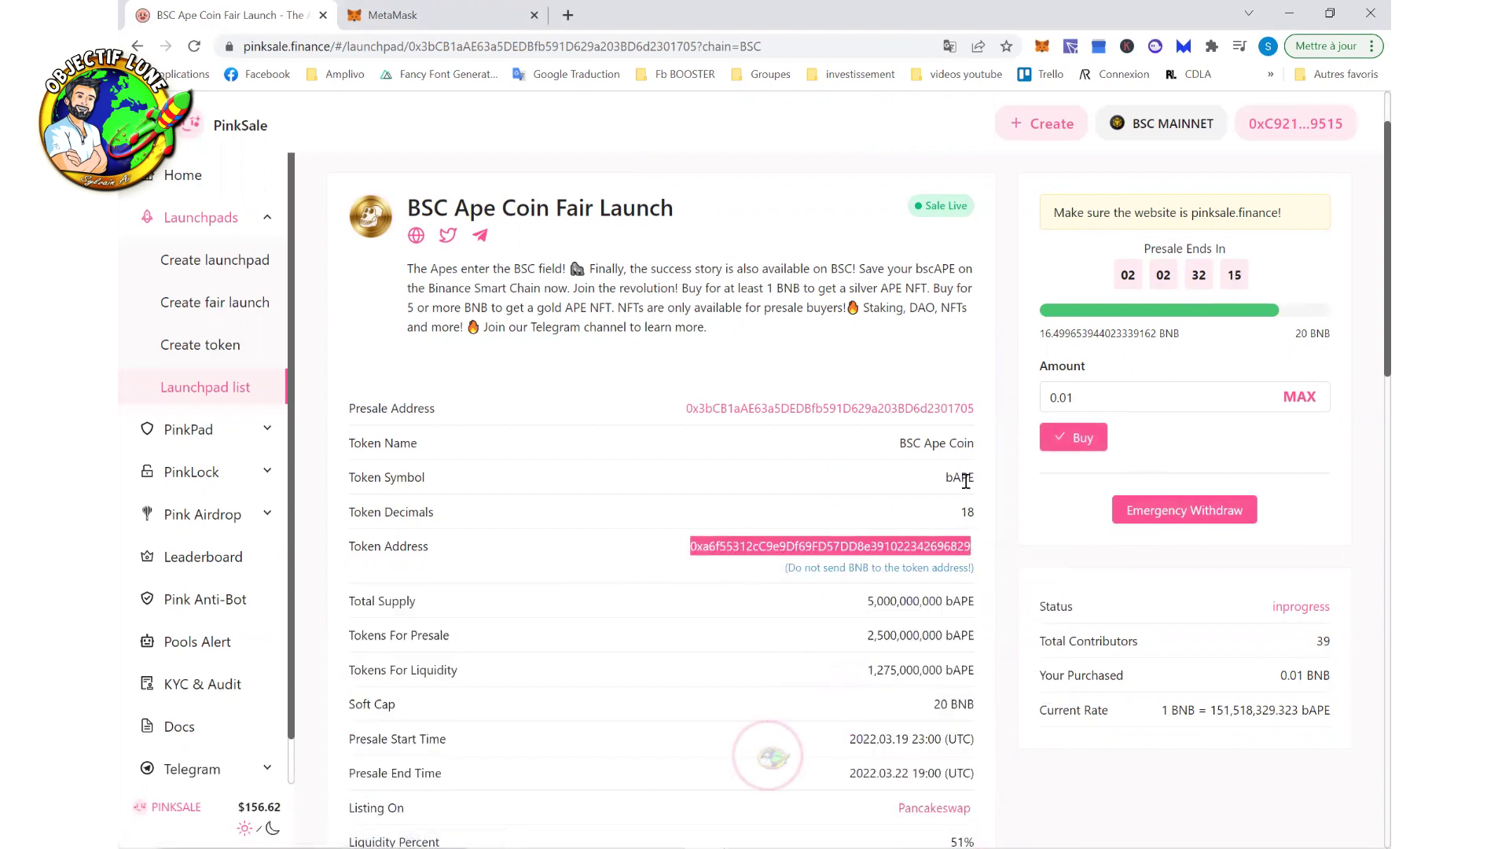
Switch to MetaMask and add a custom token using the copied bAPE contract address
{"action": "key", "text": "ctrl+Tab"}
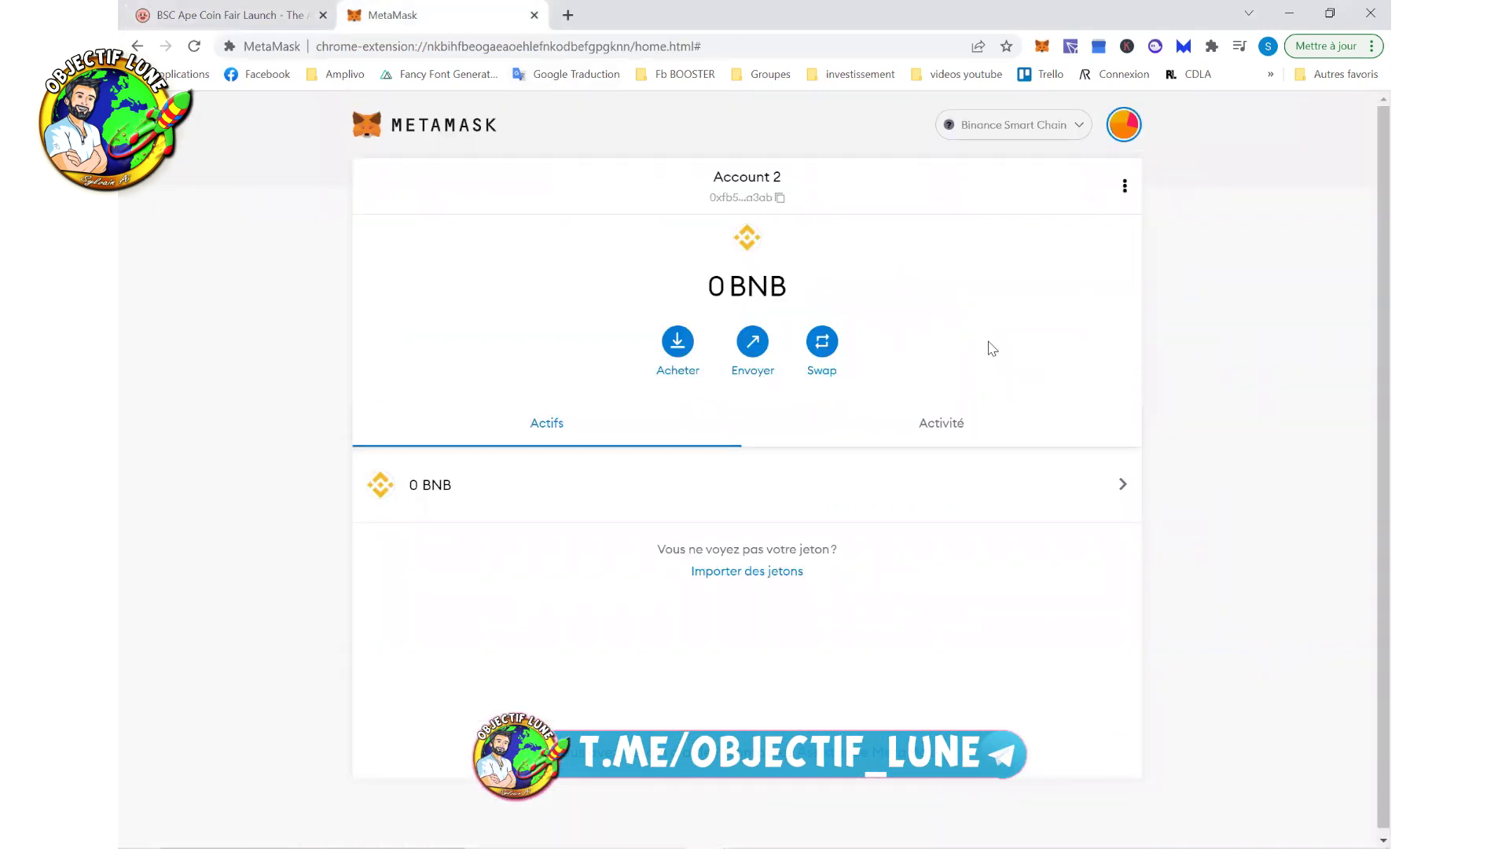
{"action": "left_click", "coordinate": [731, 574]}
{"action": "left_click", "coordinate": [674, 415]}
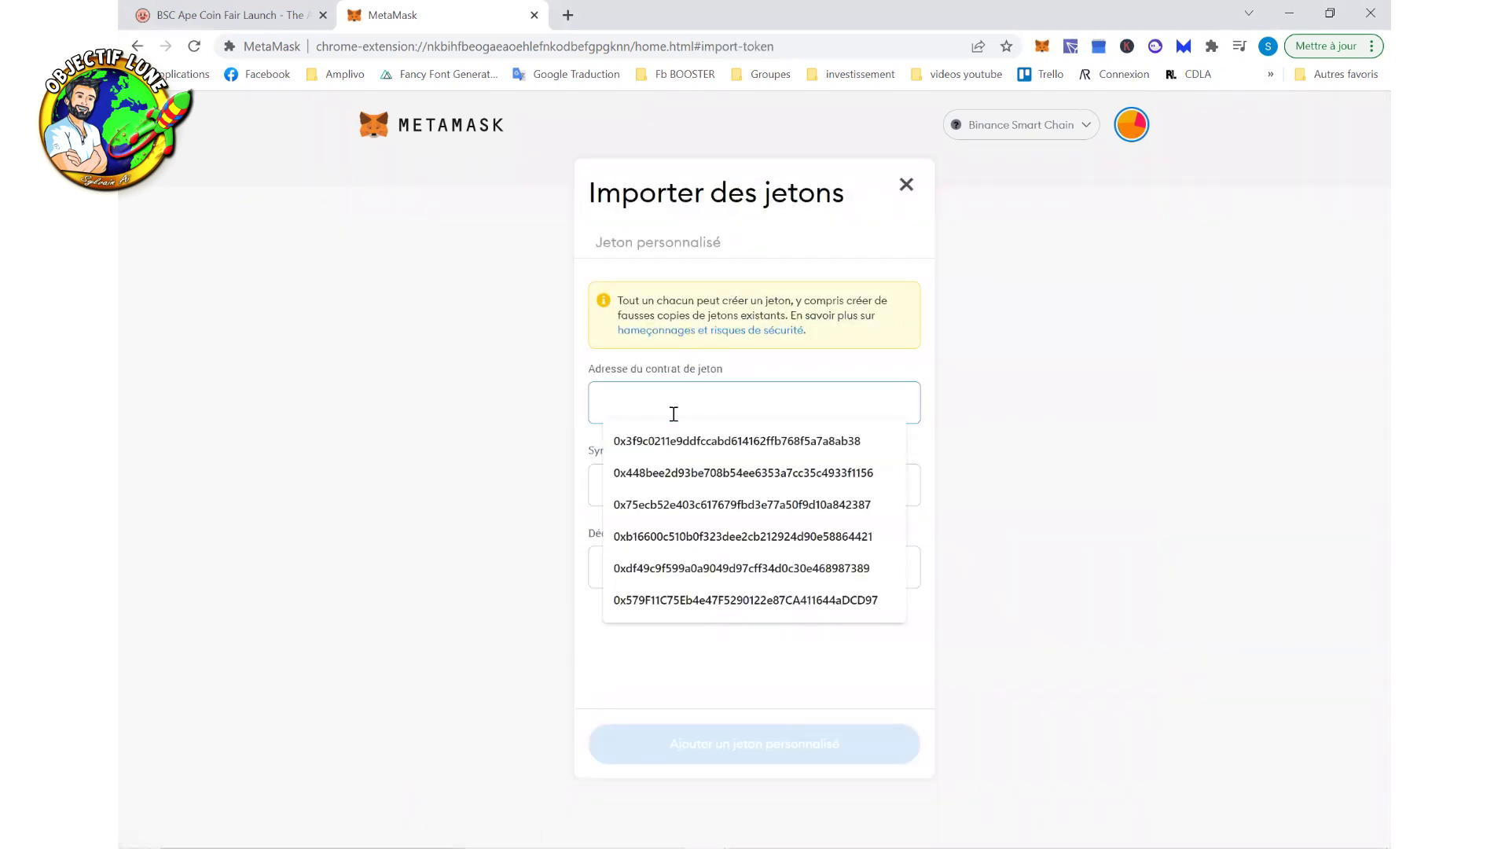
{"action": "key", "text": "ctrl+v"}
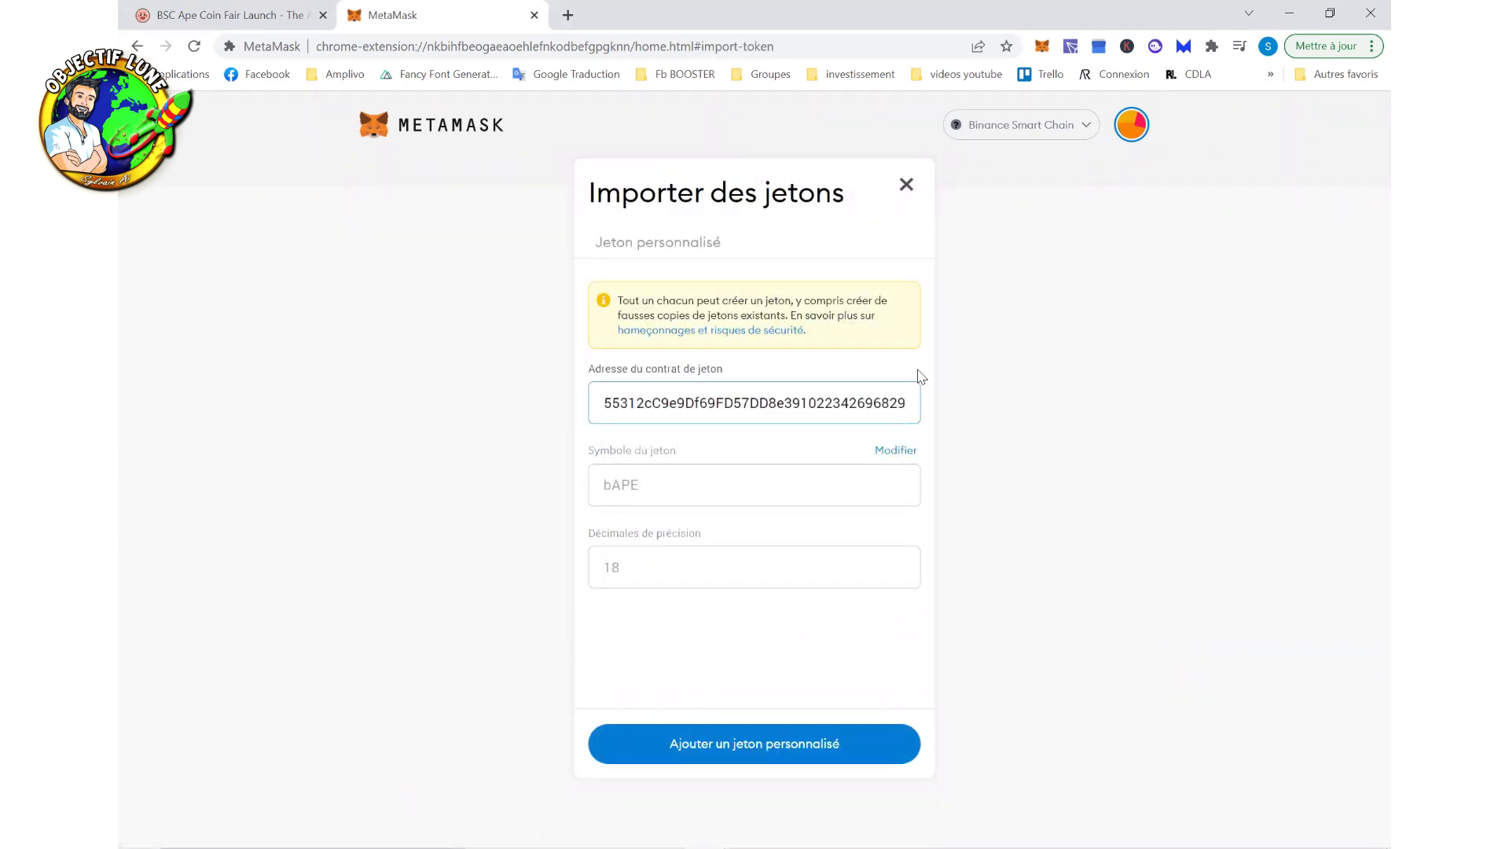
{"action": "left_click", "coordinate": [675, 485]}
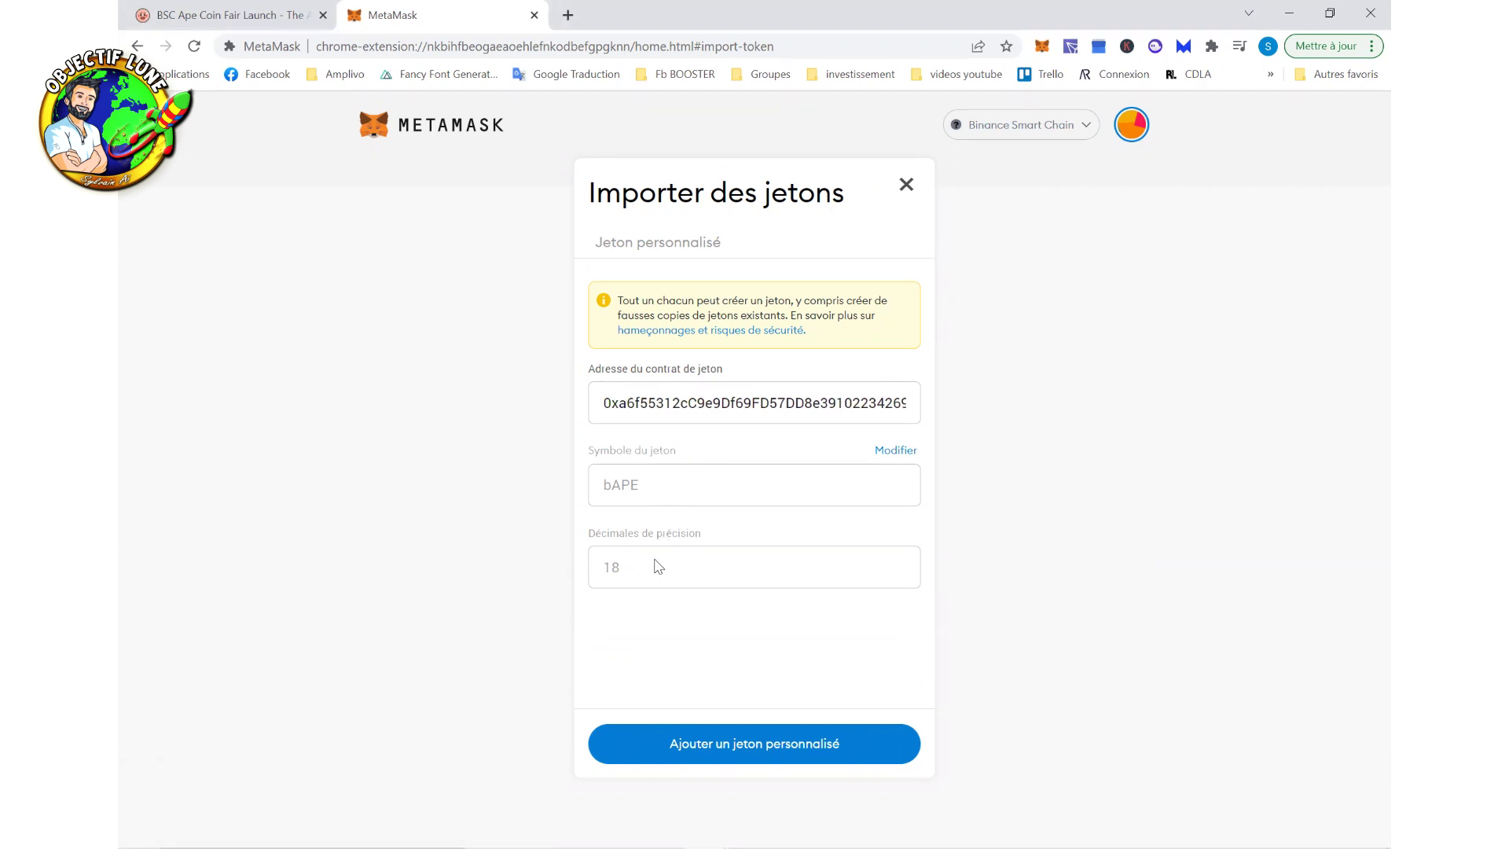
{"action": "left_click", "coordinate": [708, 746]}
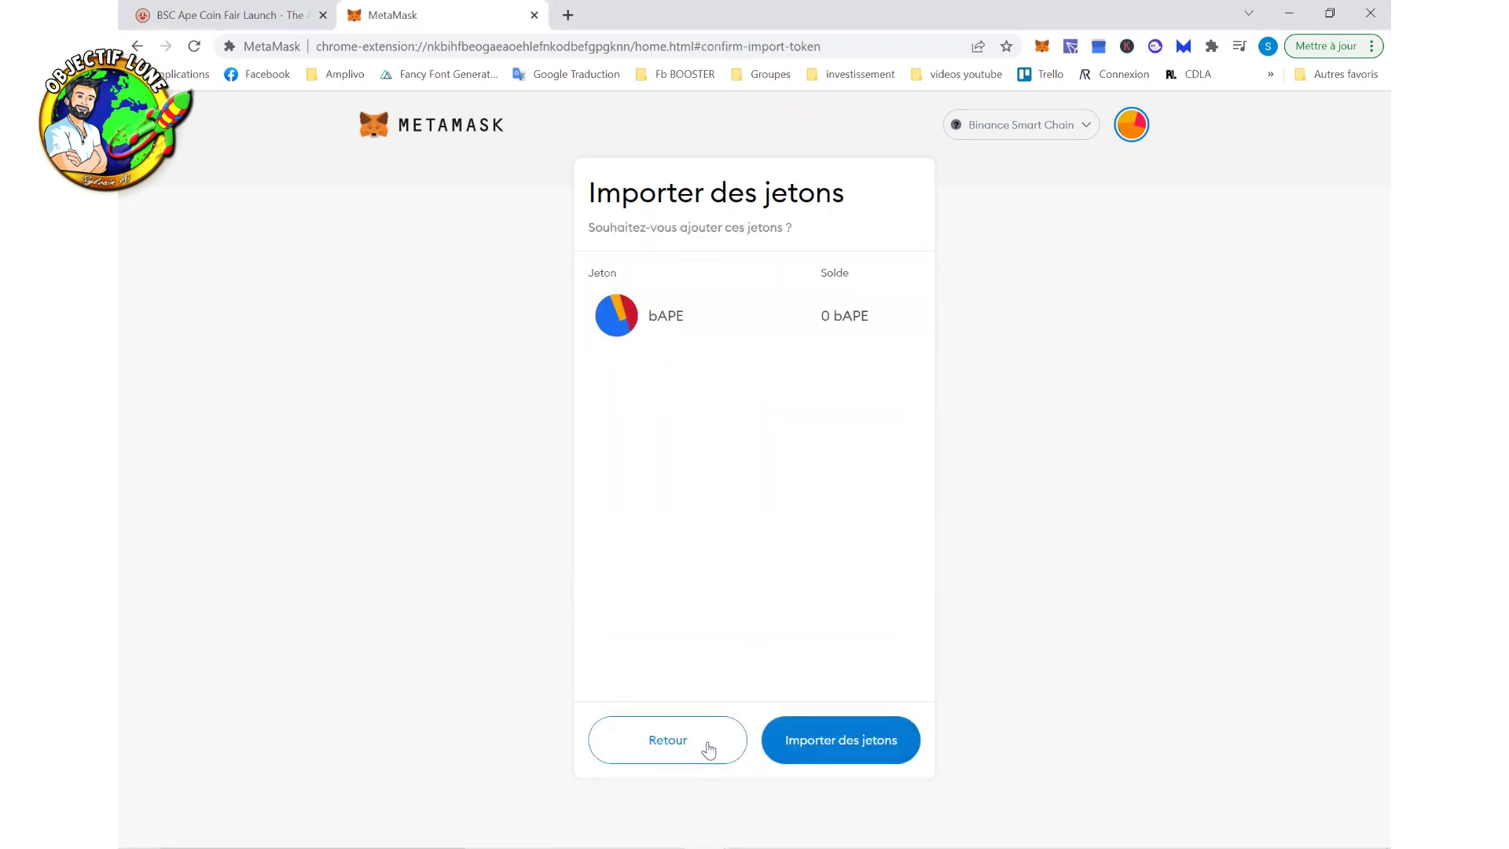
Confirm the import of the bAPE token into the wallet and return to the account's asset list
{"action": "left_click_drag", "start_coordinate": [872, 323], "coordinate": [646, 324]}
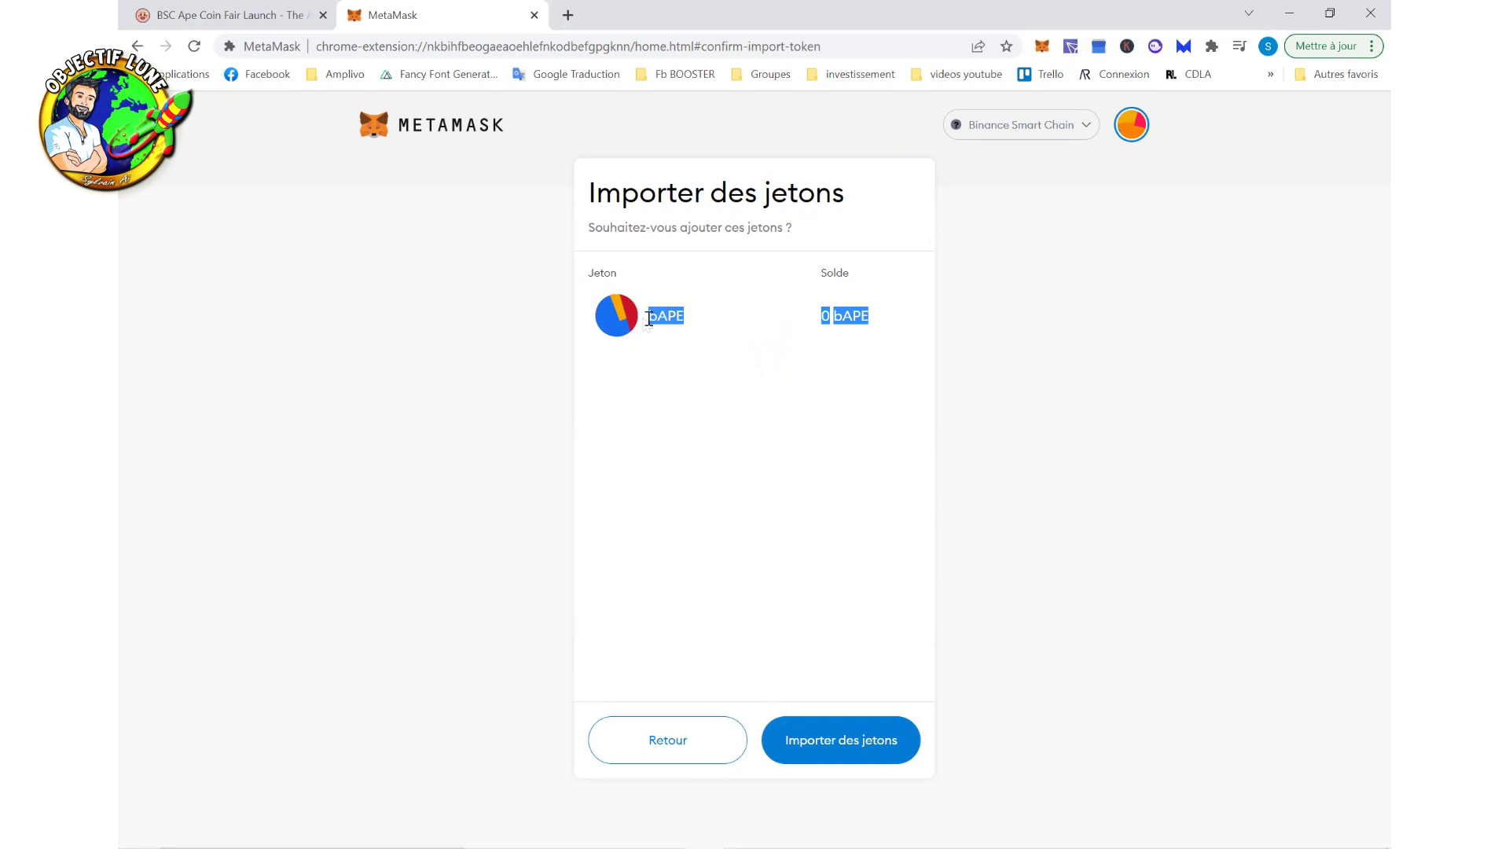
{"action": "left_click", "coordinate": [856, 316]}
{"action": "left_click", "coordinate": [825, 737]}
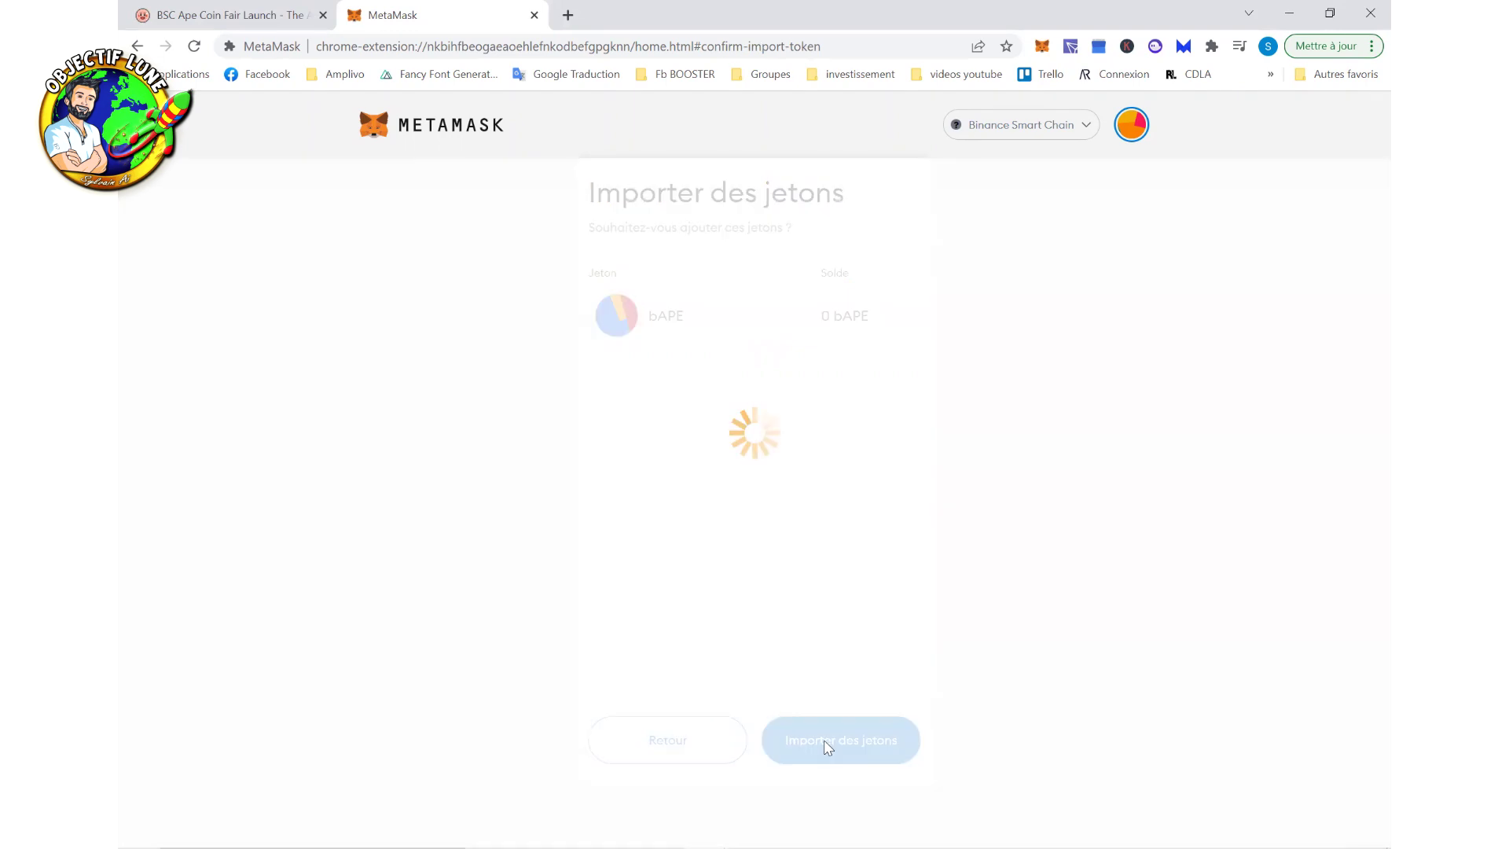
{"action": "left_click_drag", "start_coordinate": [702, 286], "coordinate": [848, 290]}
{"action": "left_click", "coordinate": [378, 186]}
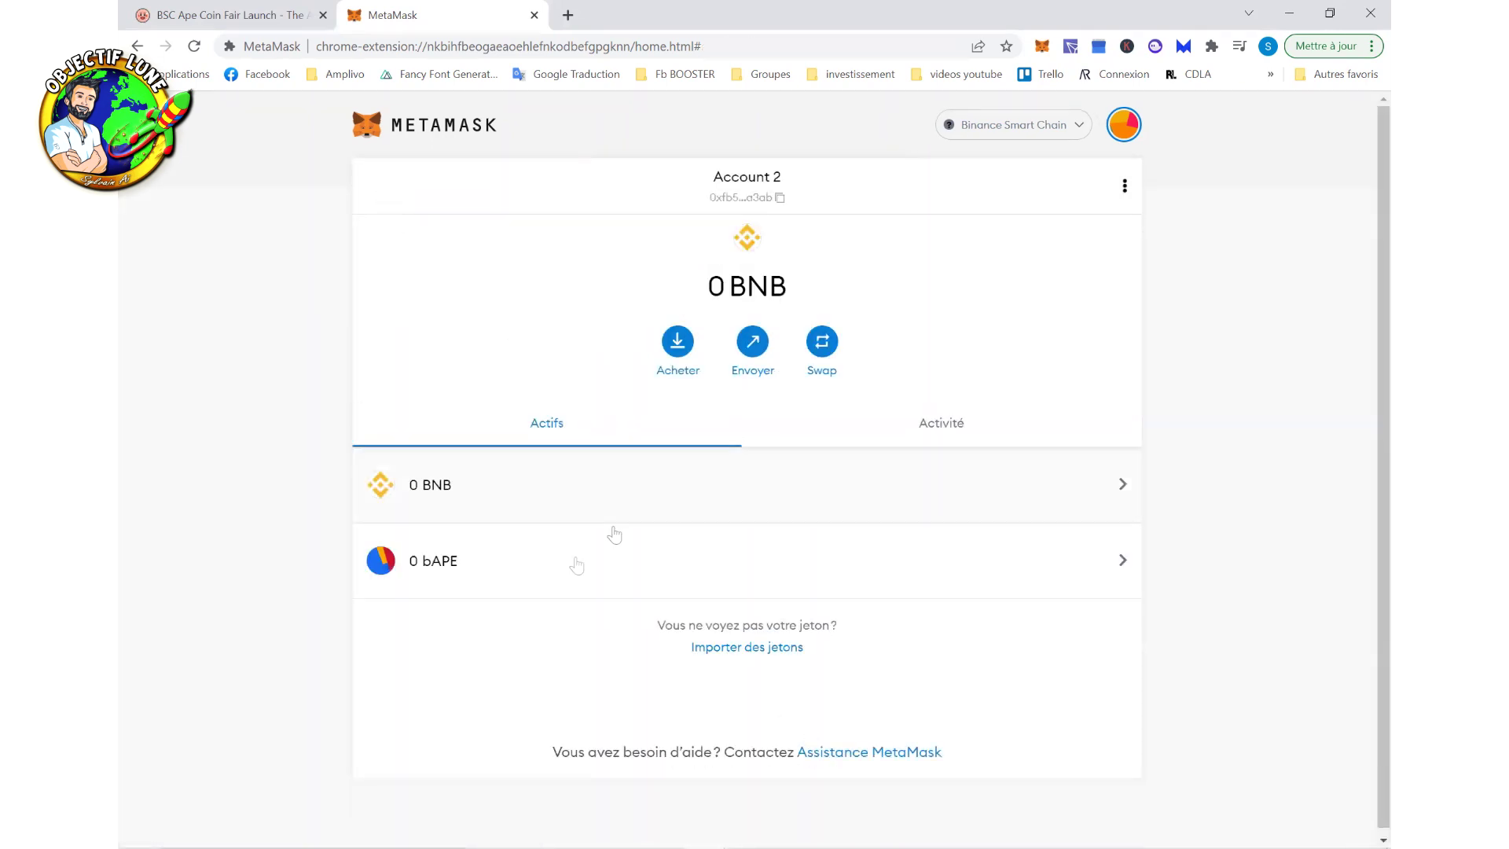